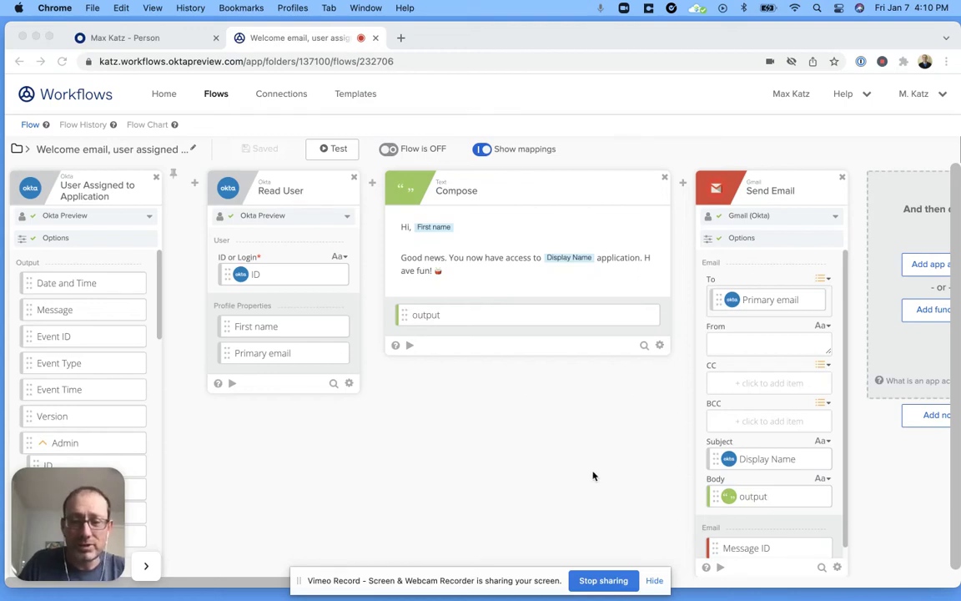
Create a new flow in the "Send a welcome email to new user of an application" folder
click(654, 580)
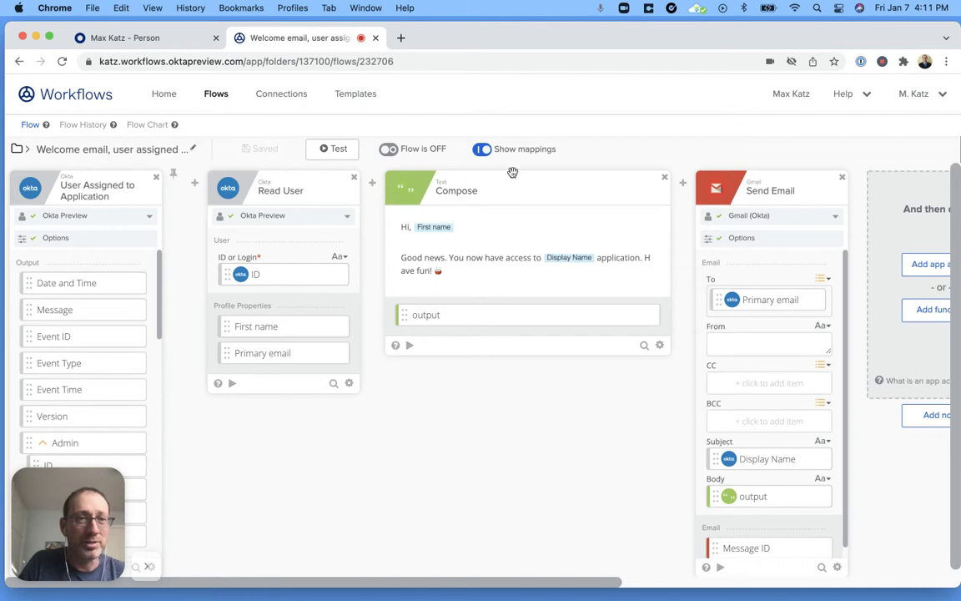
click(215, 94)
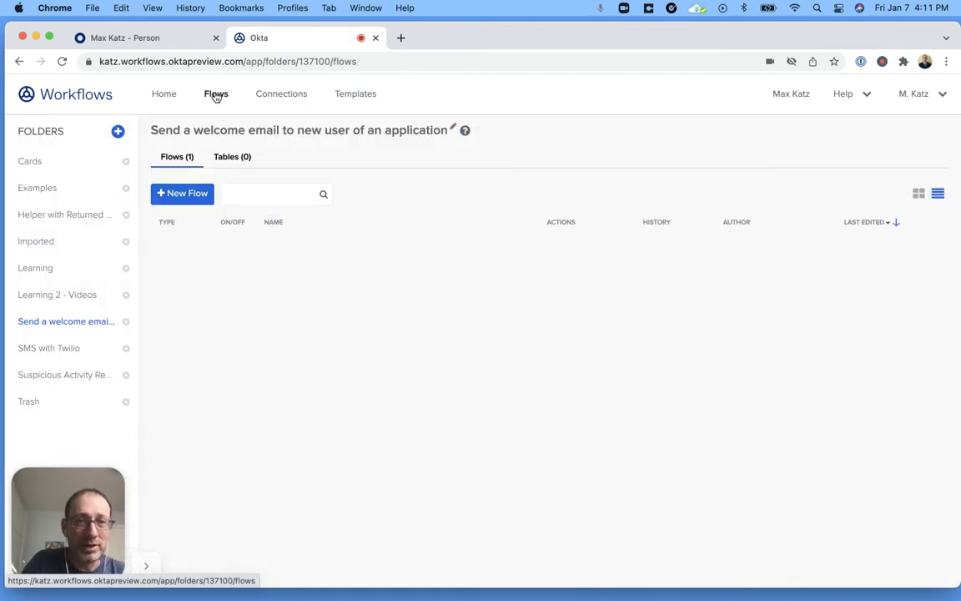
click(183, 194)
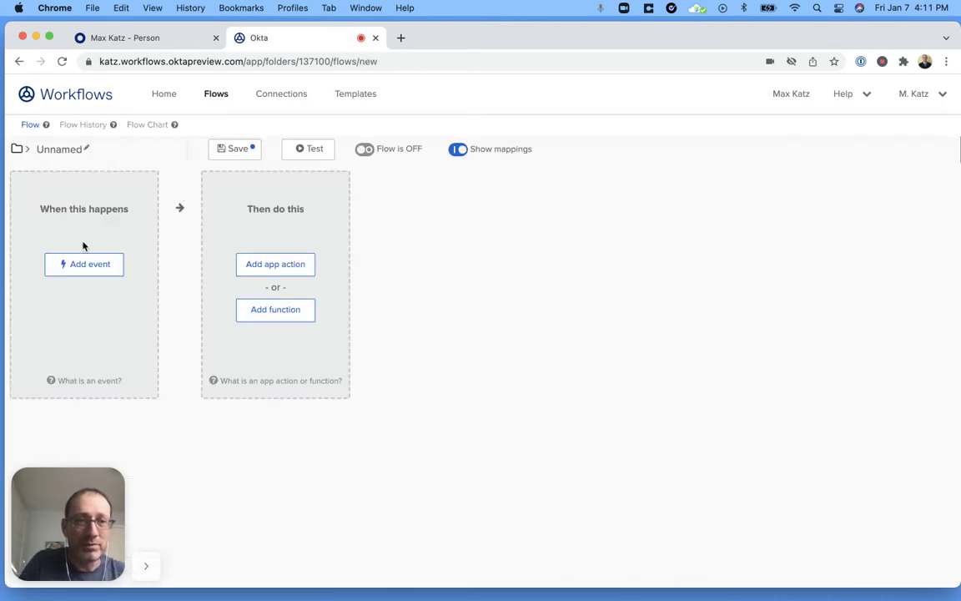
Name the new flow "Send email when user assigned to application"
click(60, 150)
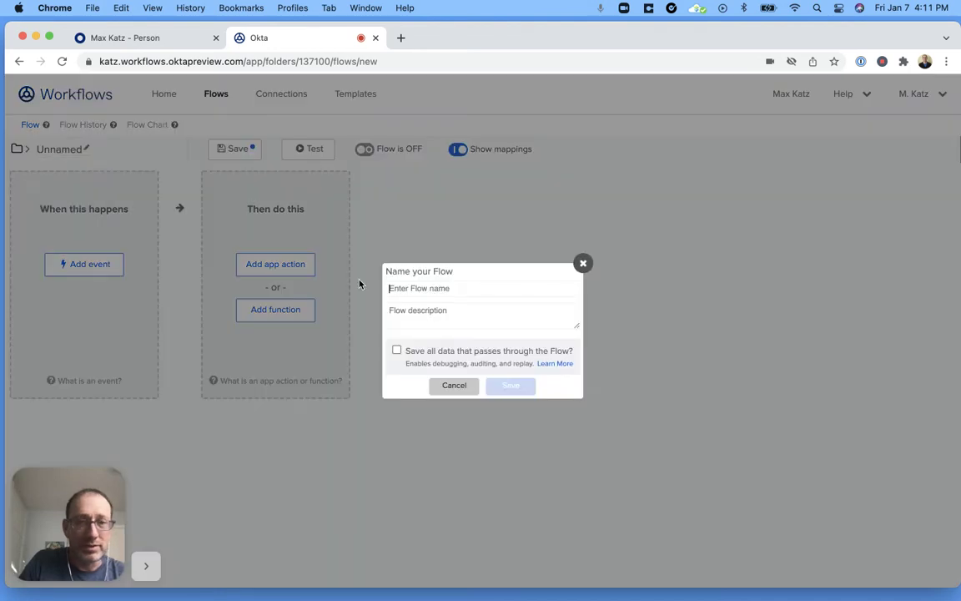
click(437, 287)
text(Send )
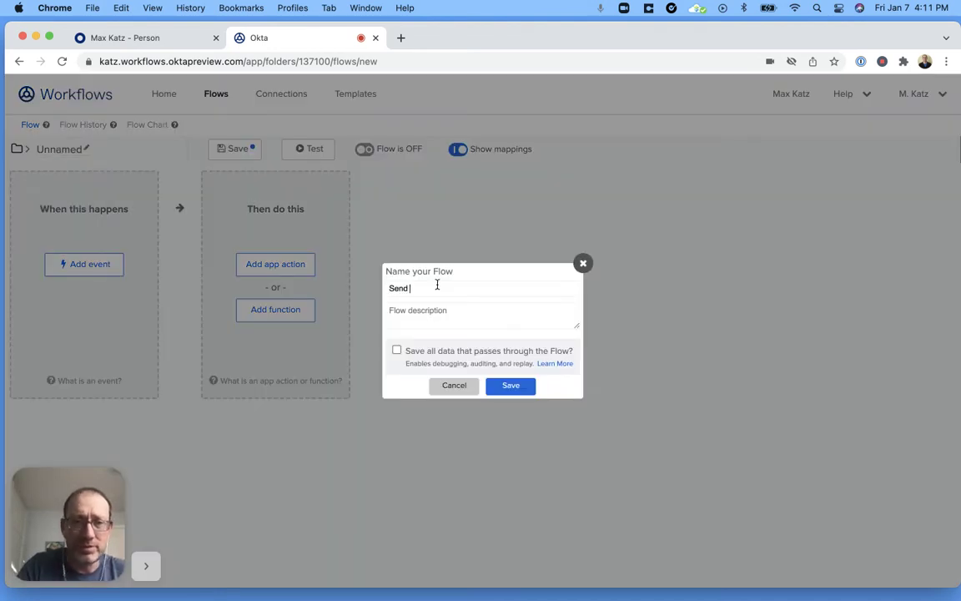
text(email)
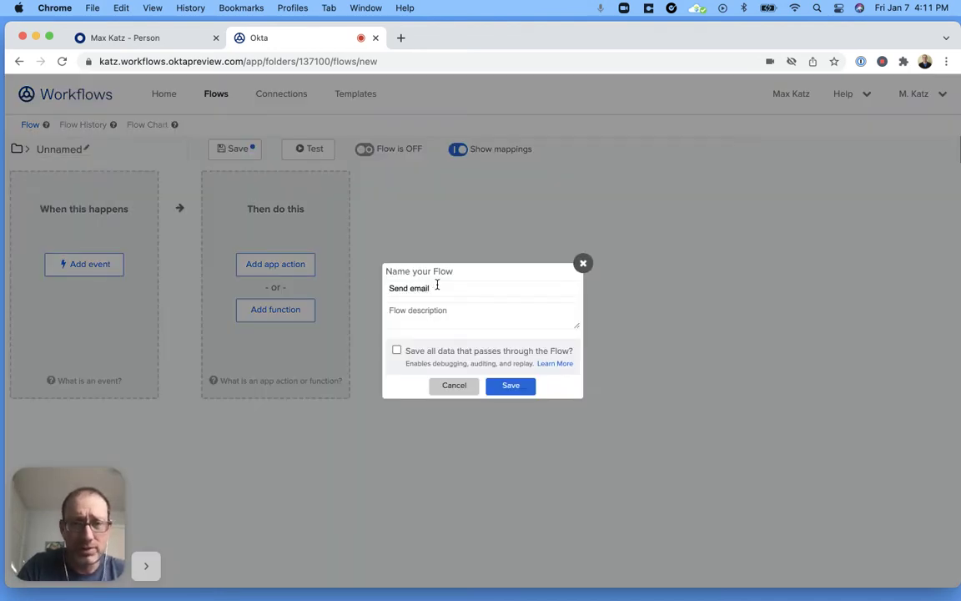
text( when user as)
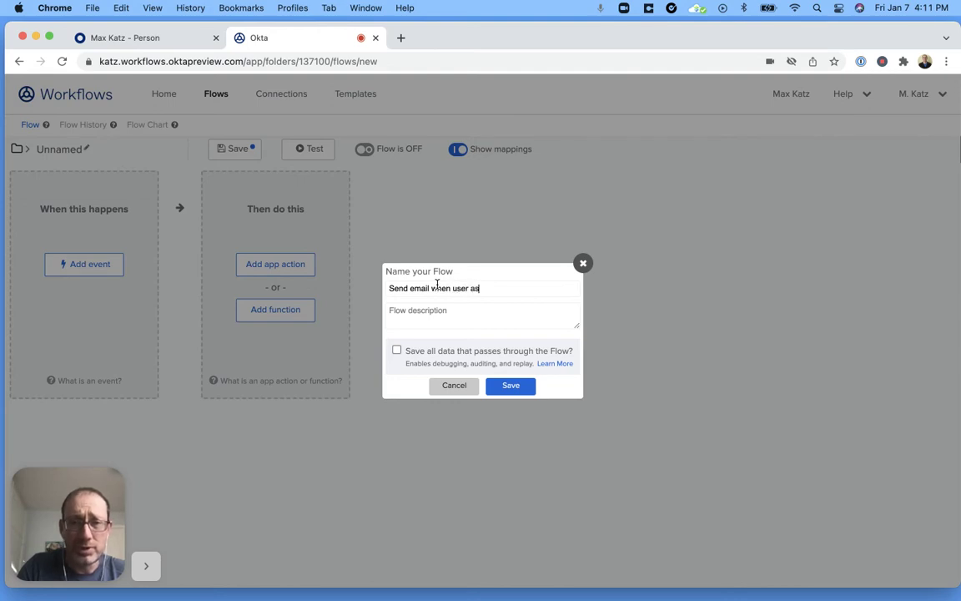
text(signed to a)
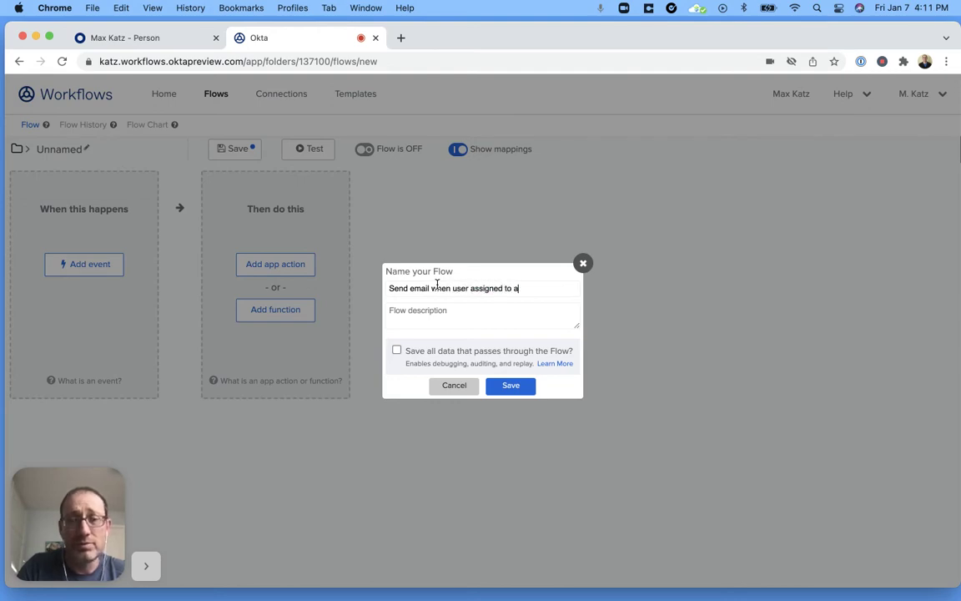
text(pplicatin)
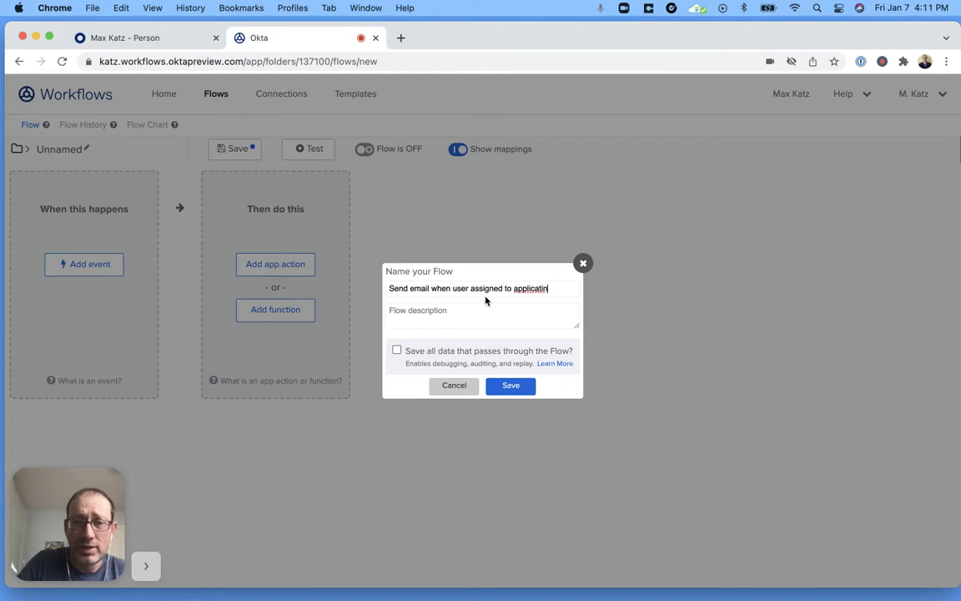
key(BackSpace)
text(o)
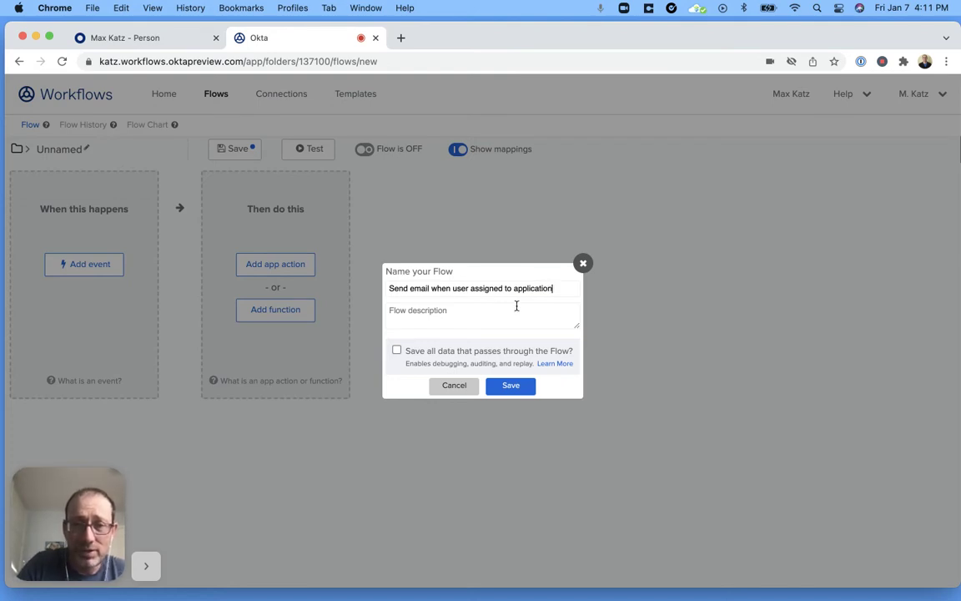
Copy the flow name into the description, enable saving all data that passes through the flow, and save these settings
key(alt+shift+Left)
key(alt+shift+Left)
key(alt+shift+Left)
key(alt+shift+Left)
key(alt+shift+Left)
key(alt+shift+Left)
key(alt+shift+Left)
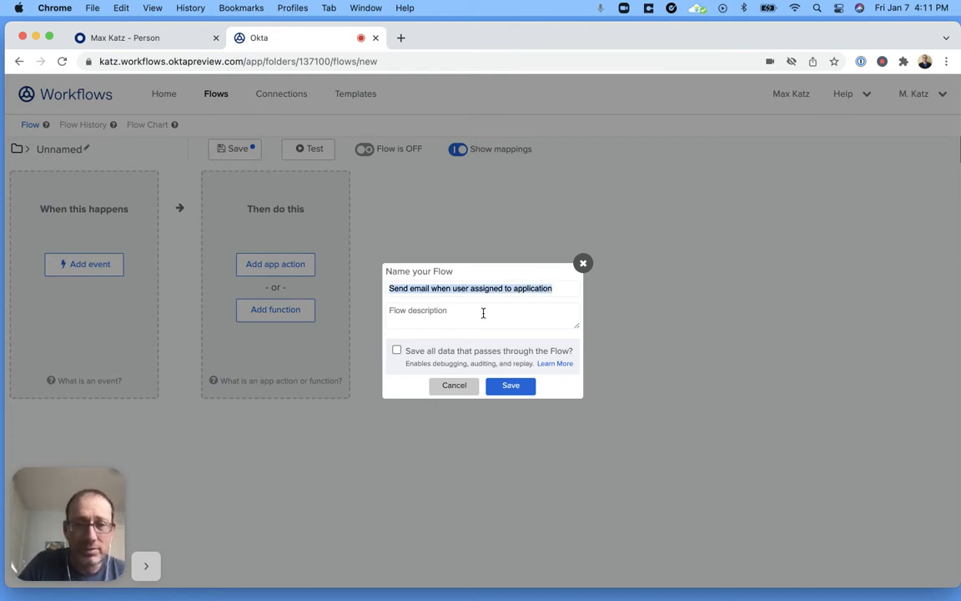
key(super+c)
click(482, 313)
key(super+v)
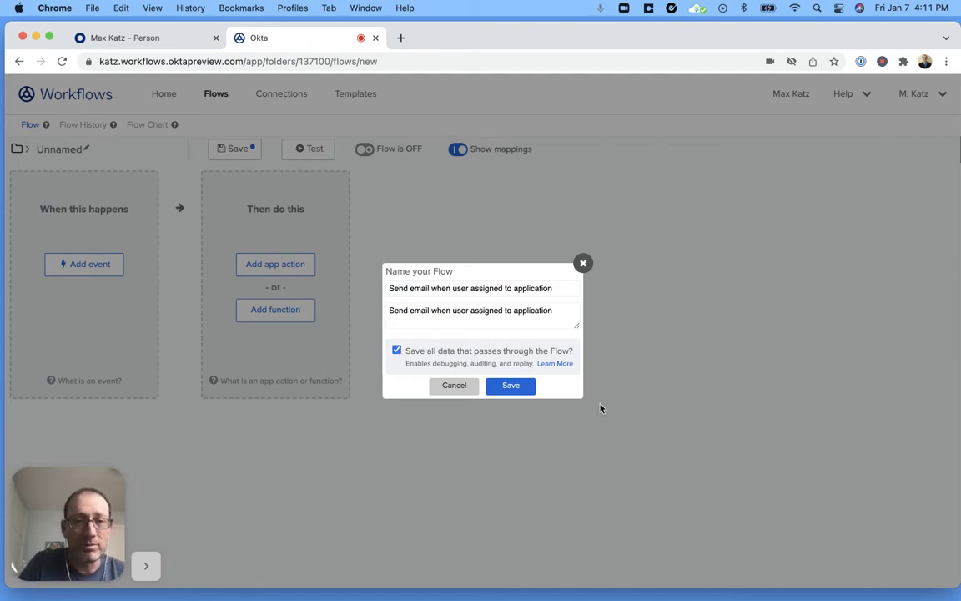
click(531, 389)
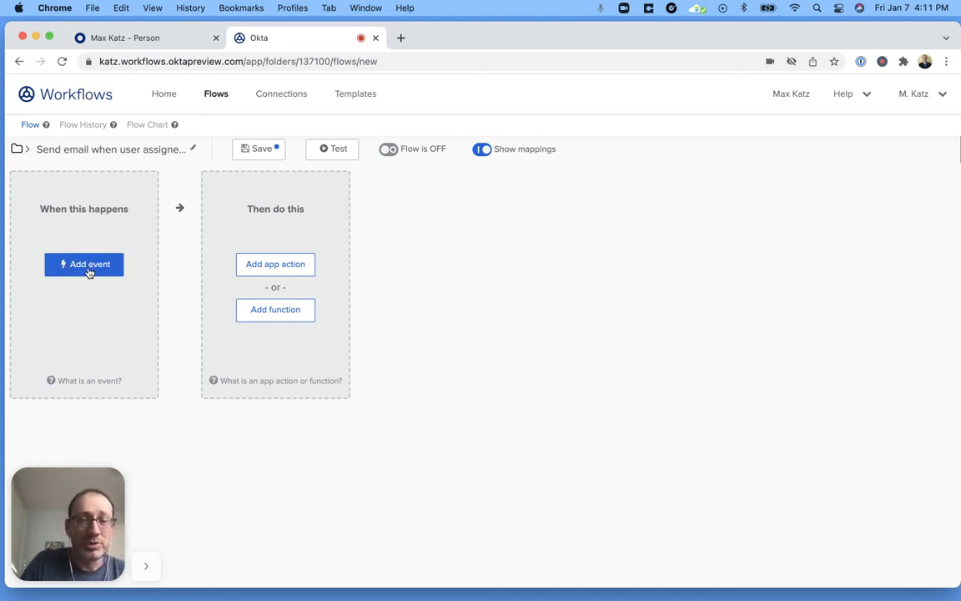
Add the Okta event User Assigned to Application as the flow's trigger
click(89, 271)
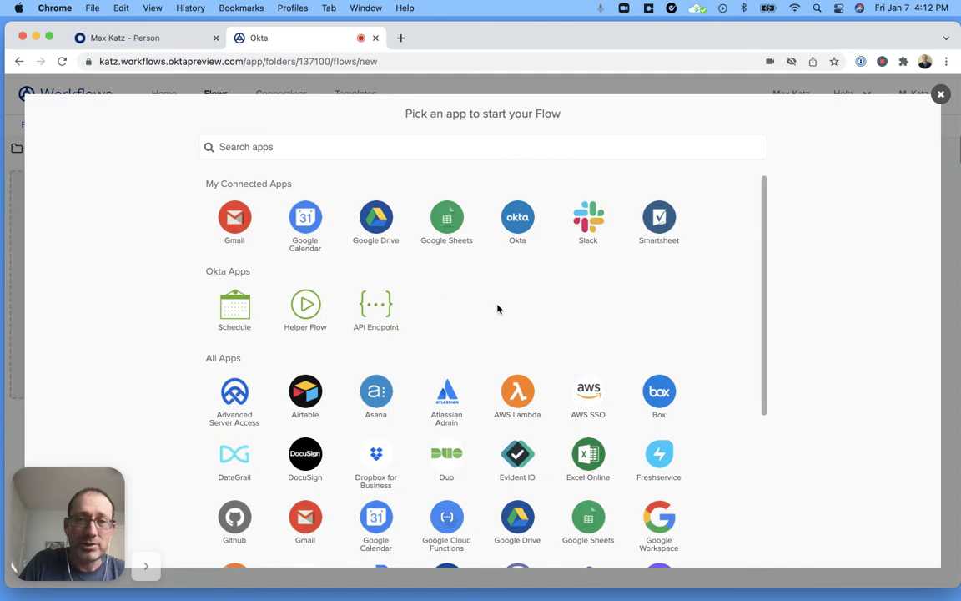
click(524, 221)
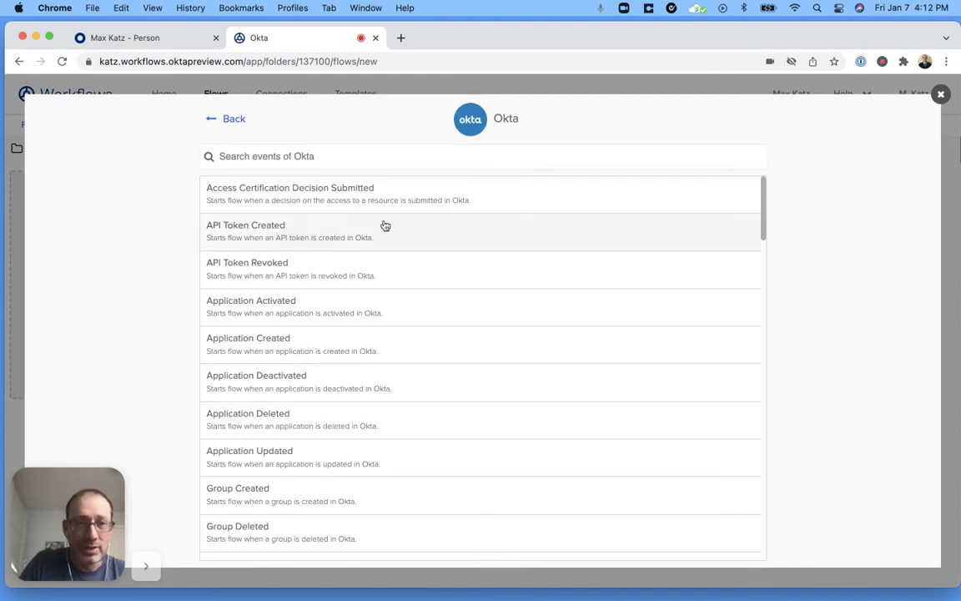
text(user)
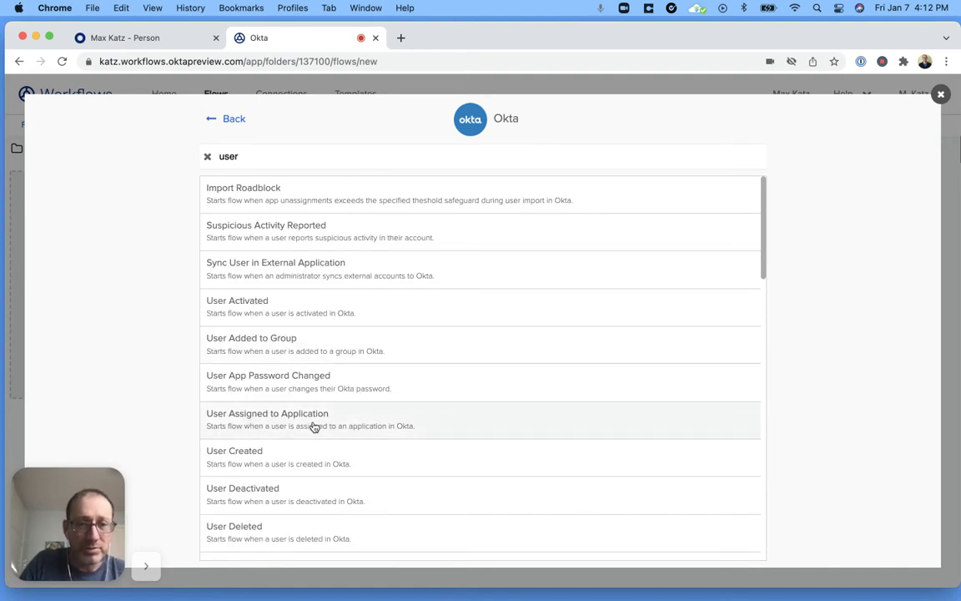
click(366, 419)
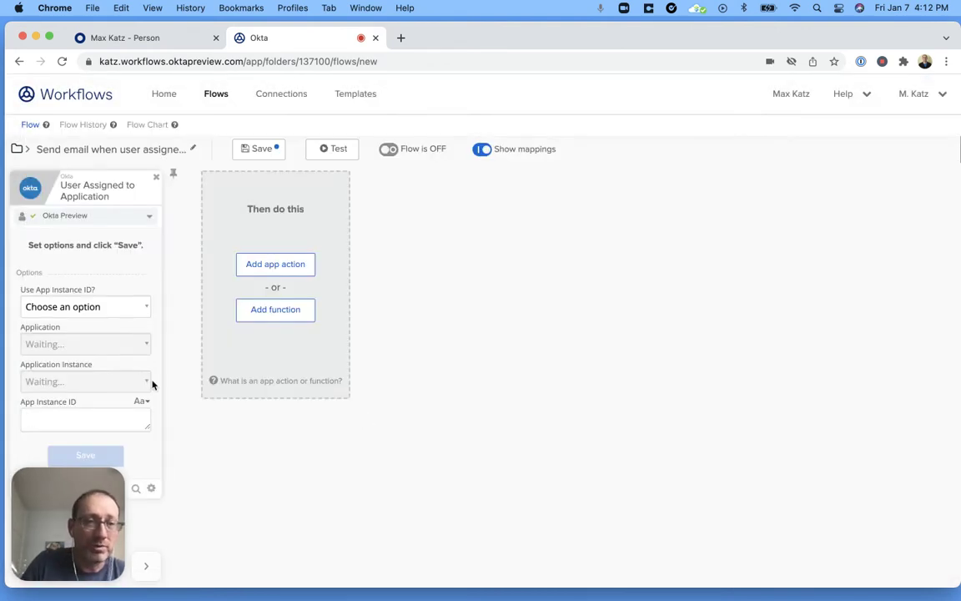
Set the event's options to no App Instance ID, application salesforce and instance Salesforce.com, and save them
click(94, 307)
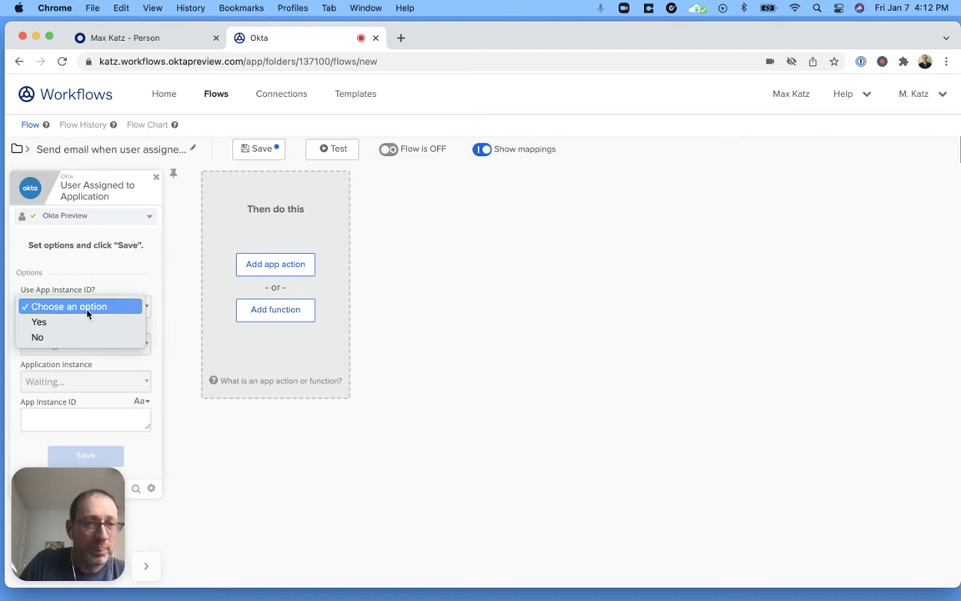
key(Escape)
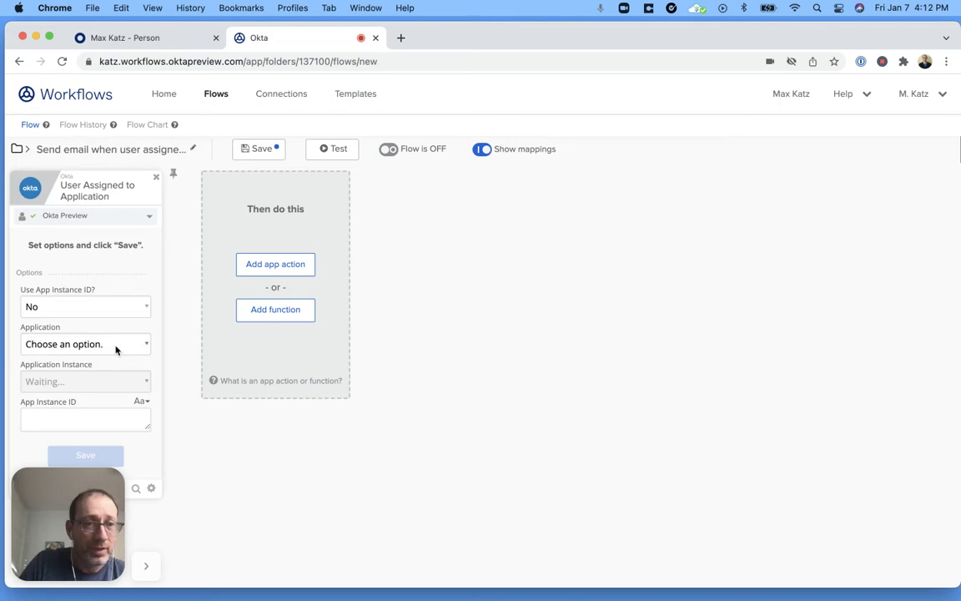
click(116, 347)
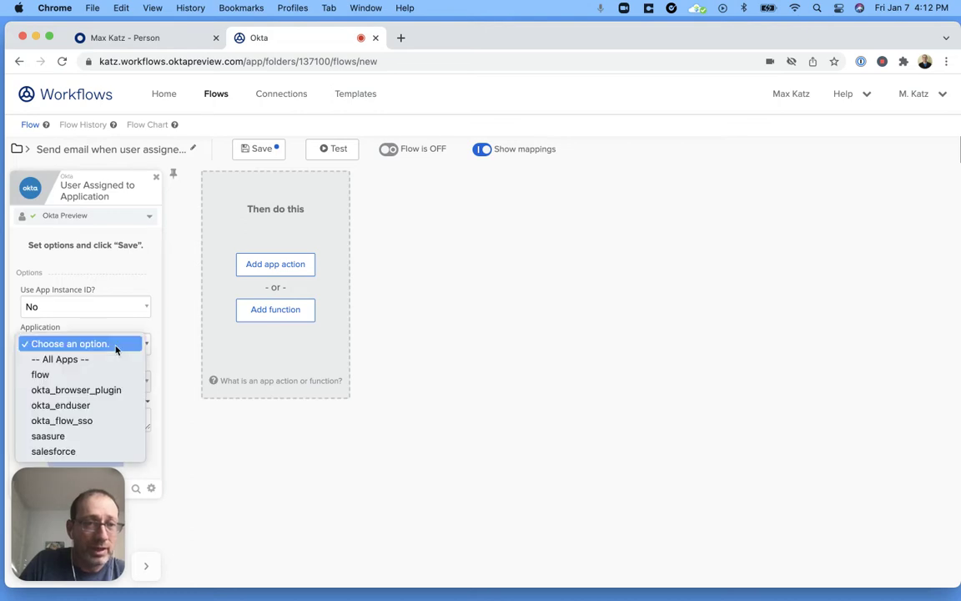
click(89, 451)
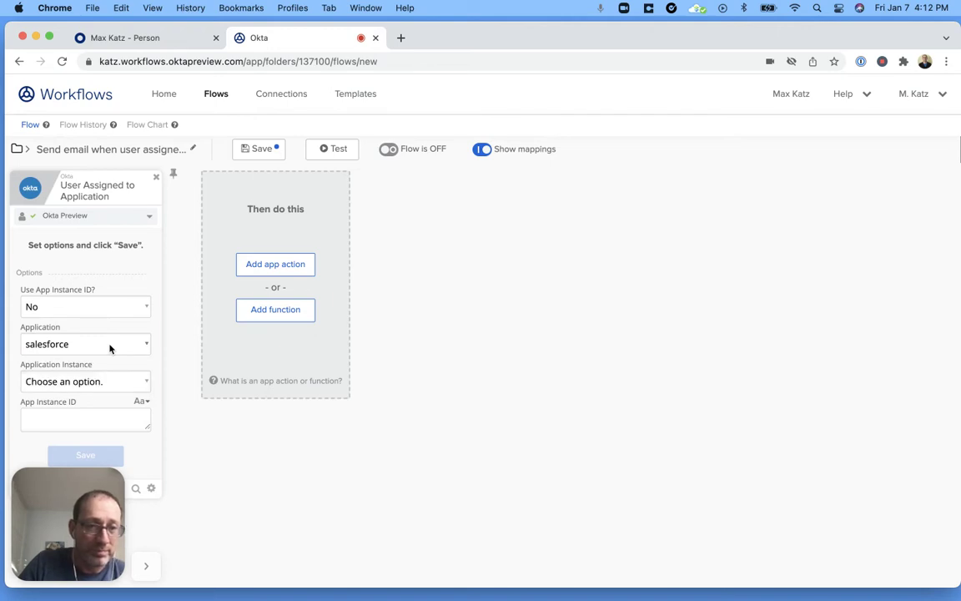
click(83, 382)
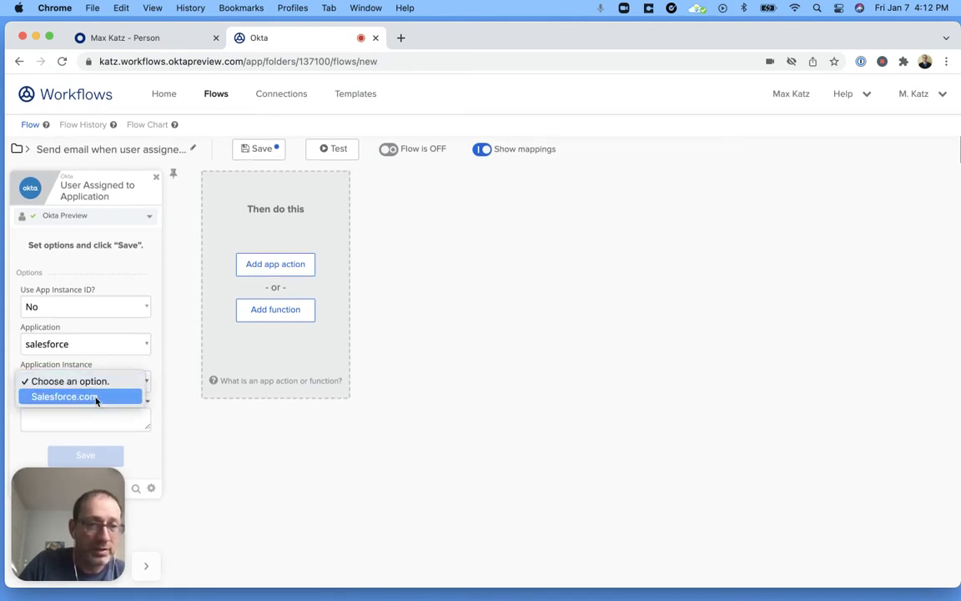
click(94, 398)
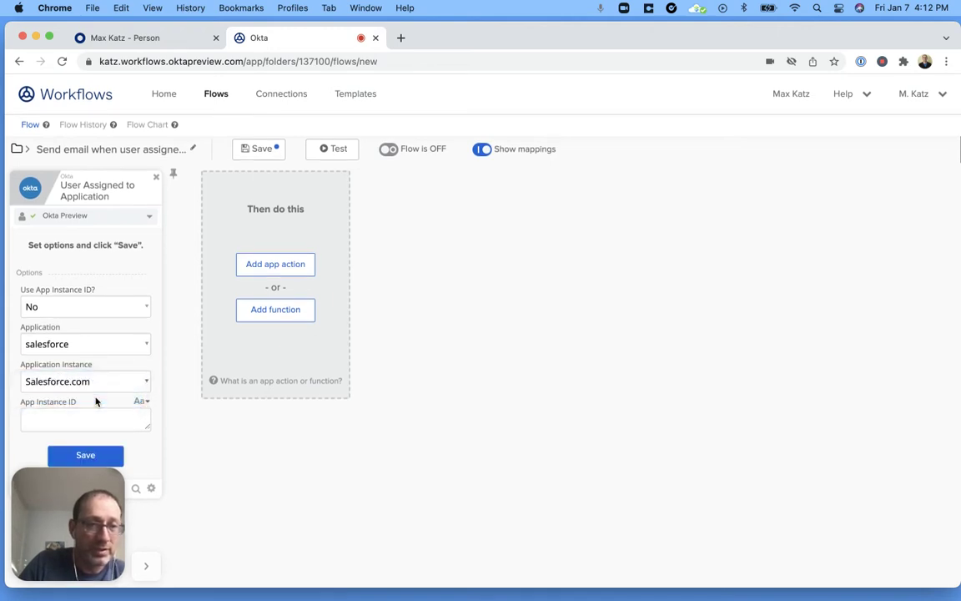
click(95, 457)
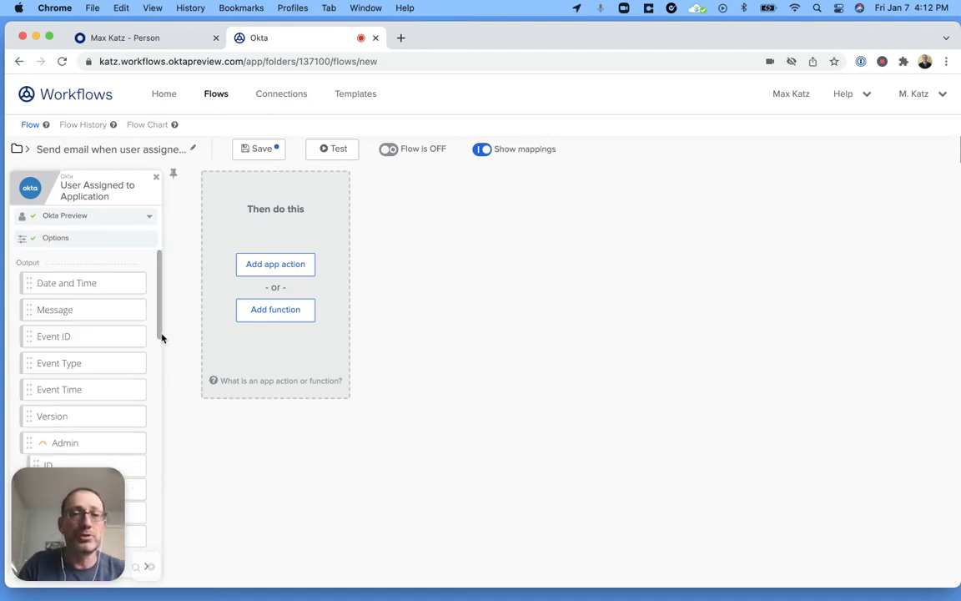
scroll(131, 326, down, 1)
scroll(130, 328, up, 1)
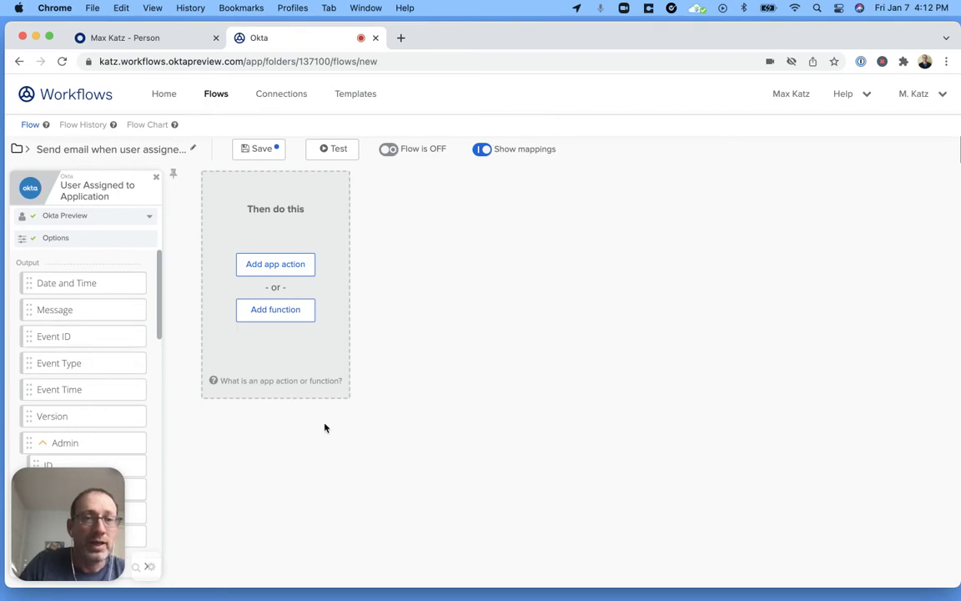
Add the Okta Read User action as the flow's next card after the trigger
click(271, 265)
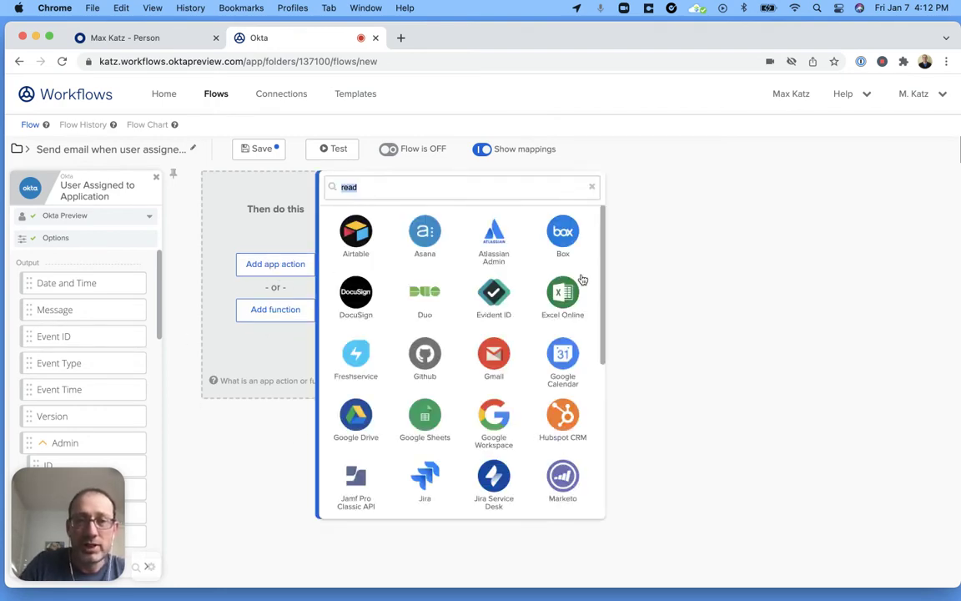
key(BackSpace)
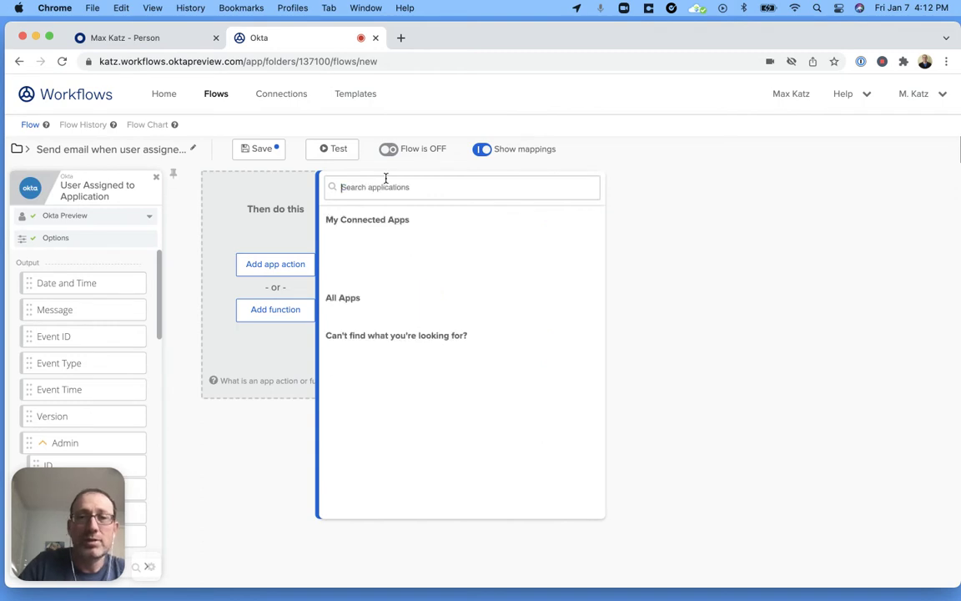
click(354, 310)
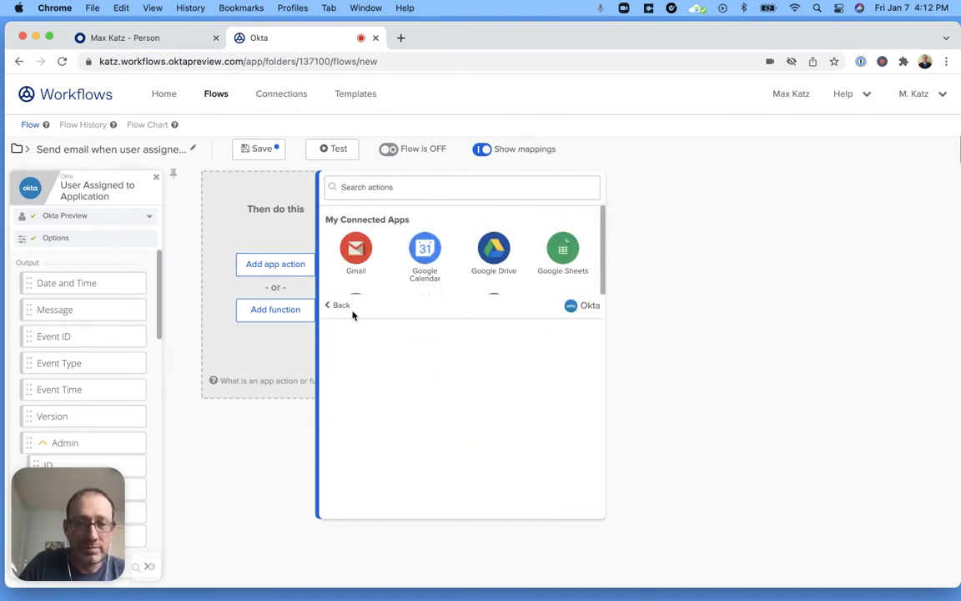
click(443, 186)
text(read)
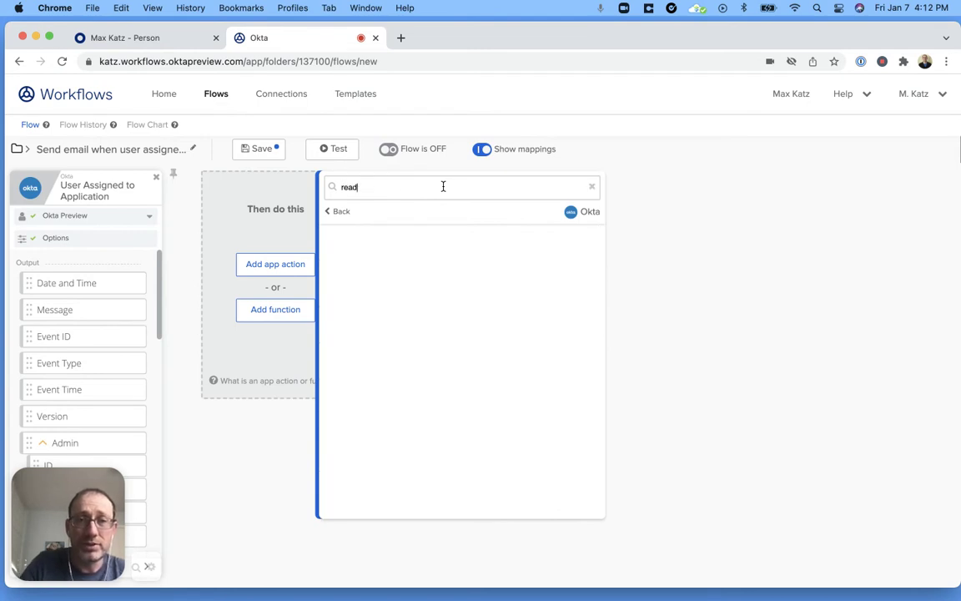
click(362, 386)
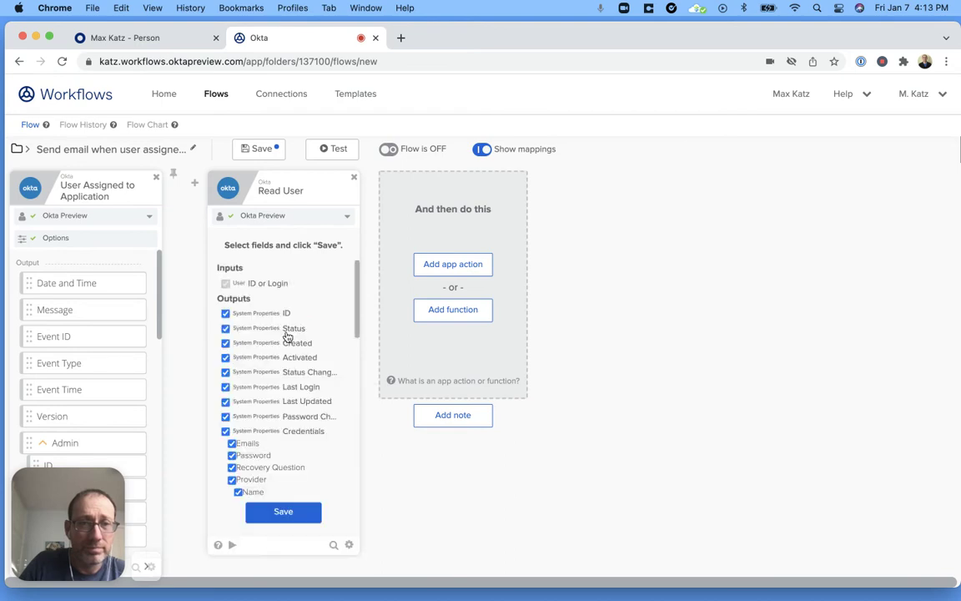
Exclude all system properties, from ID through Credentials, from the Read User card's outputs
scroll(306, 333, down, 2)
scroll(306, 333, down, 3)
scroll(305, 331, up, 5)
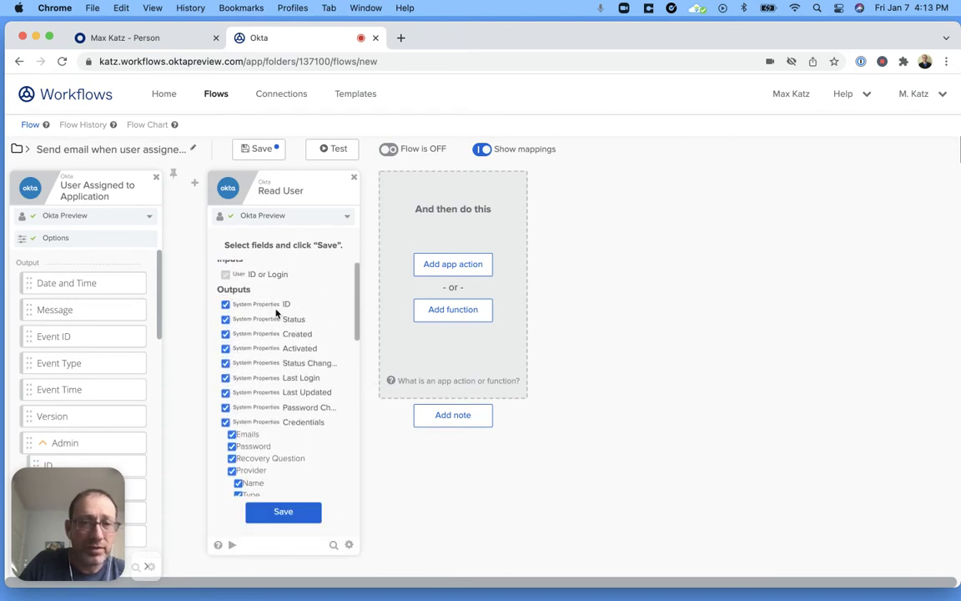
click(225, 305)
click(225, 318)
click(225, 334)
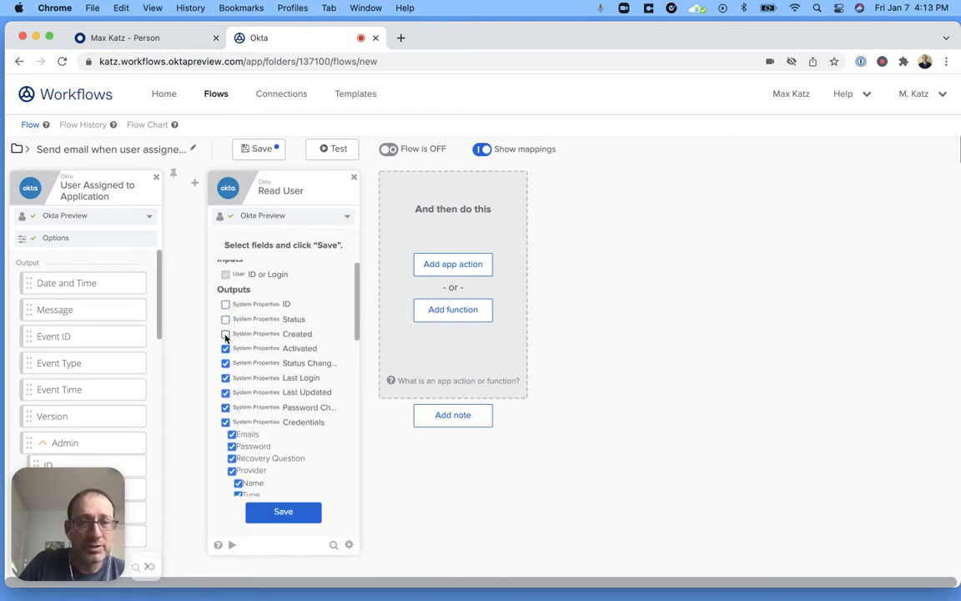
click(225, 348)
click(226, 363)
click(226, 377)
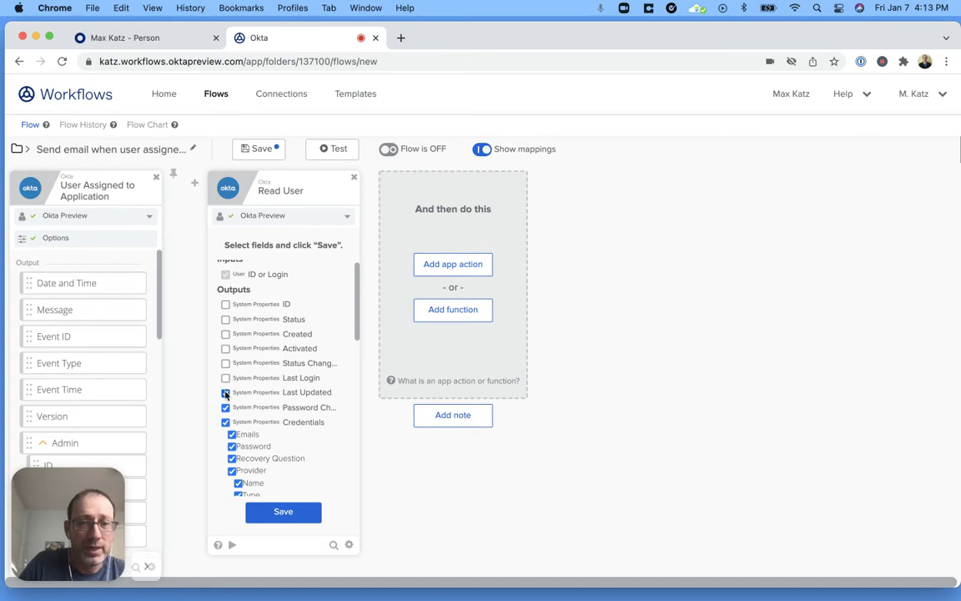
click(225, 392)
click(225, 407)
click(225, 421)
Include only the First name and Primary email profile properties in the Read User card's outputs and save the field selection
scroll(300, 394, down, 3)
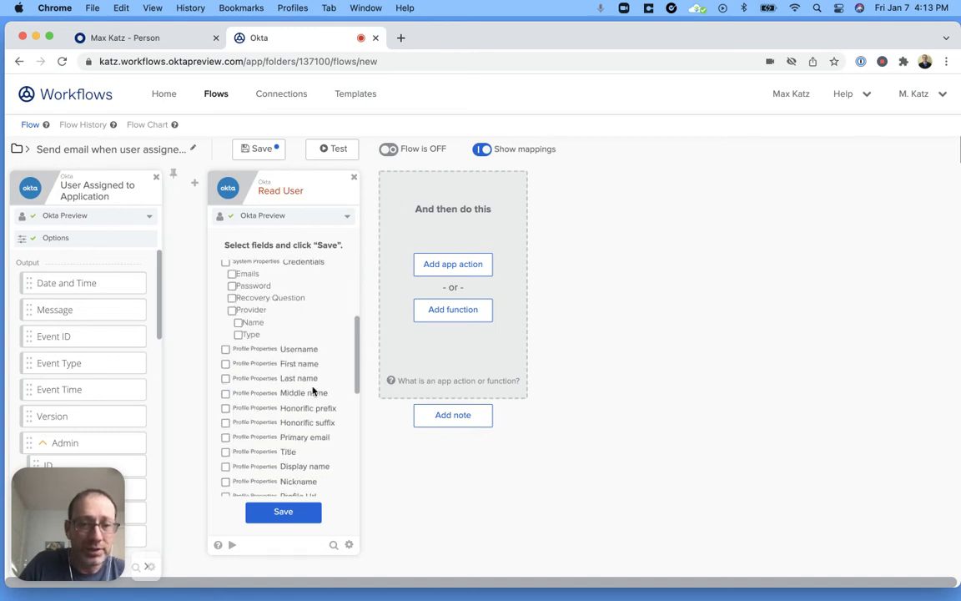
click(276, 367)
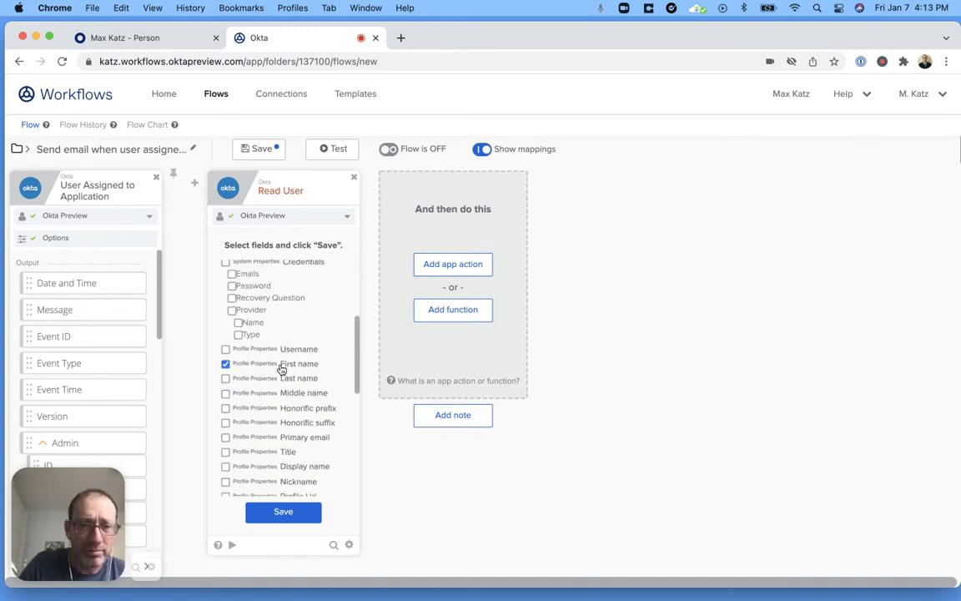
click(258, 437)
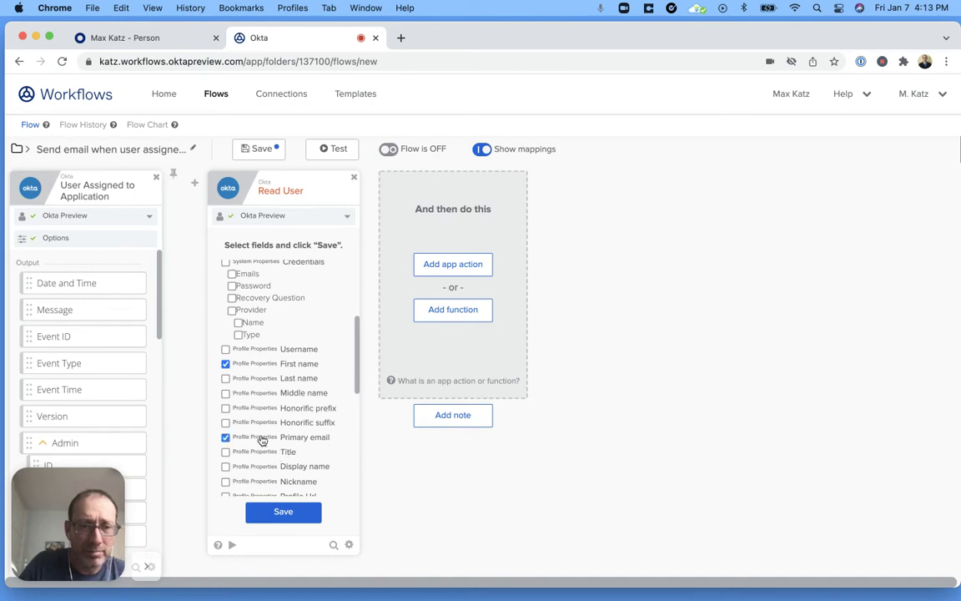
click(295, 511)
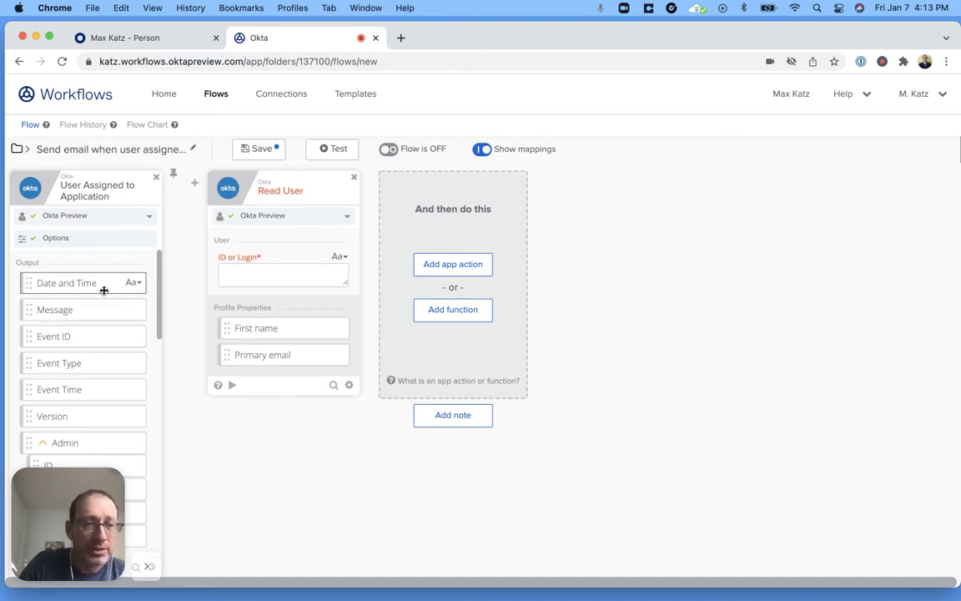
Map the ID under Okta User in the trigger's outputs to the Read User card's ID or Login input
scroll(104, 290, down, 5)
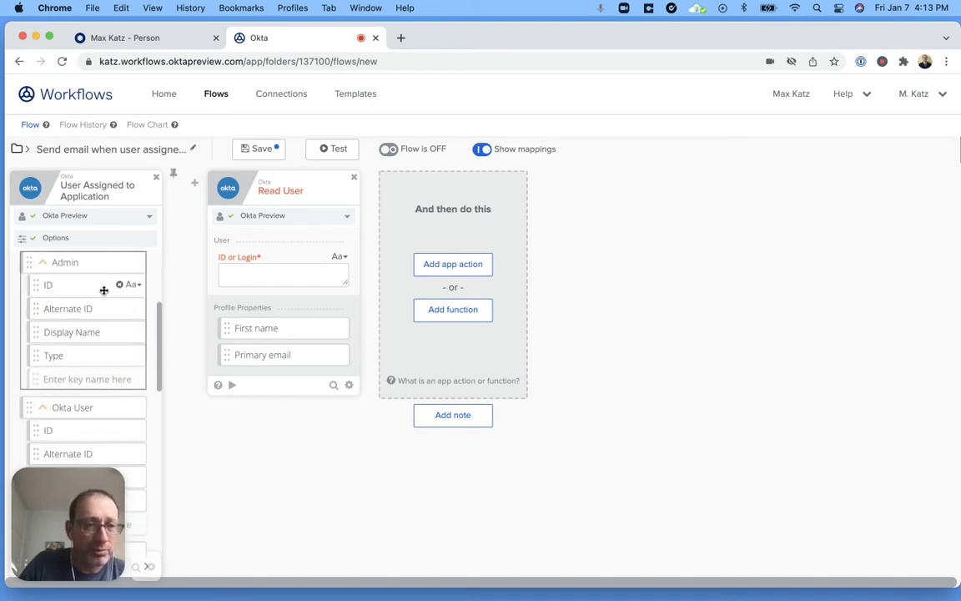
scroll(103, 289, down, 3)
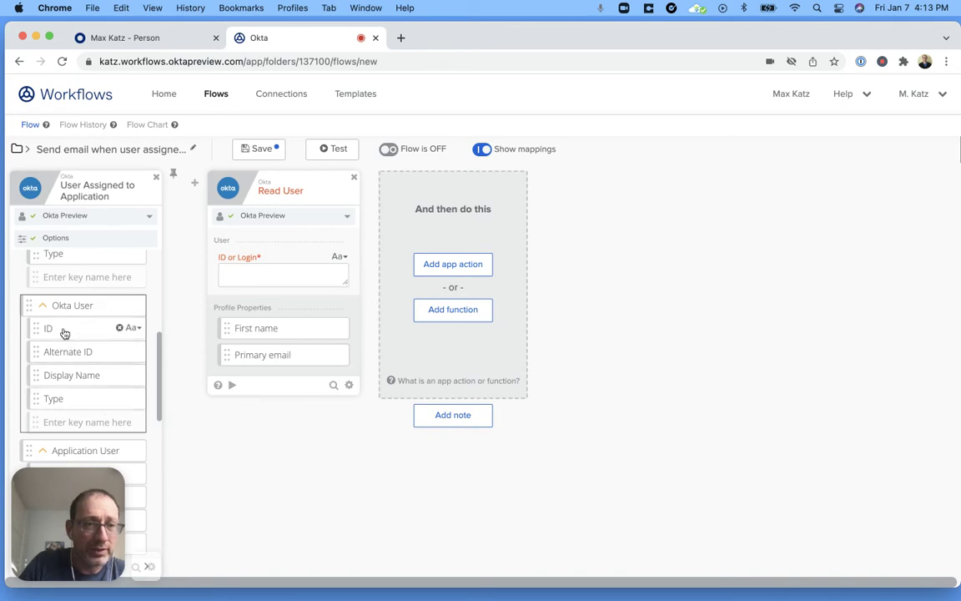
drag(64, 333, 297, 282)
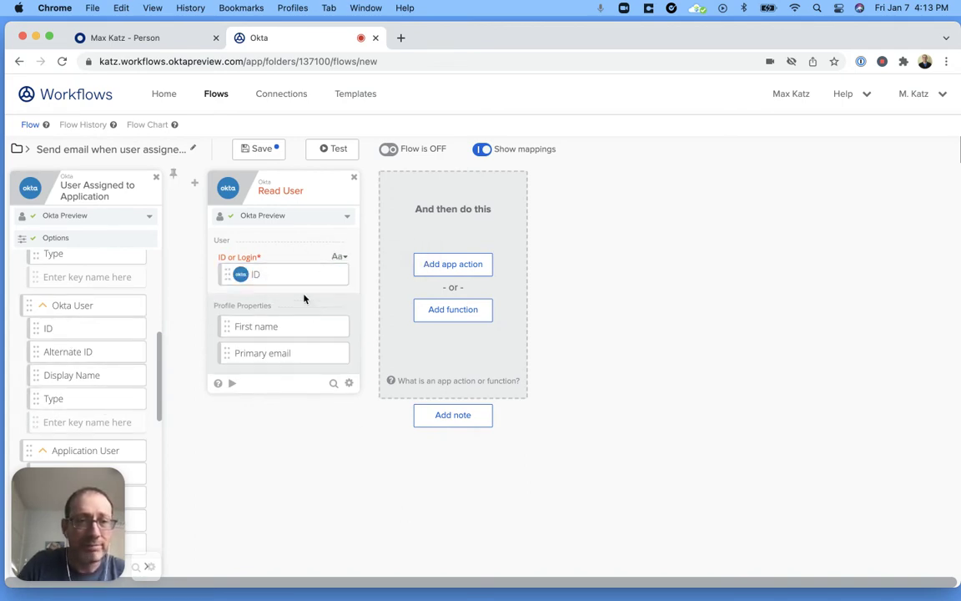
Add the Text Compose function as the card after Read User
click(453, 309)
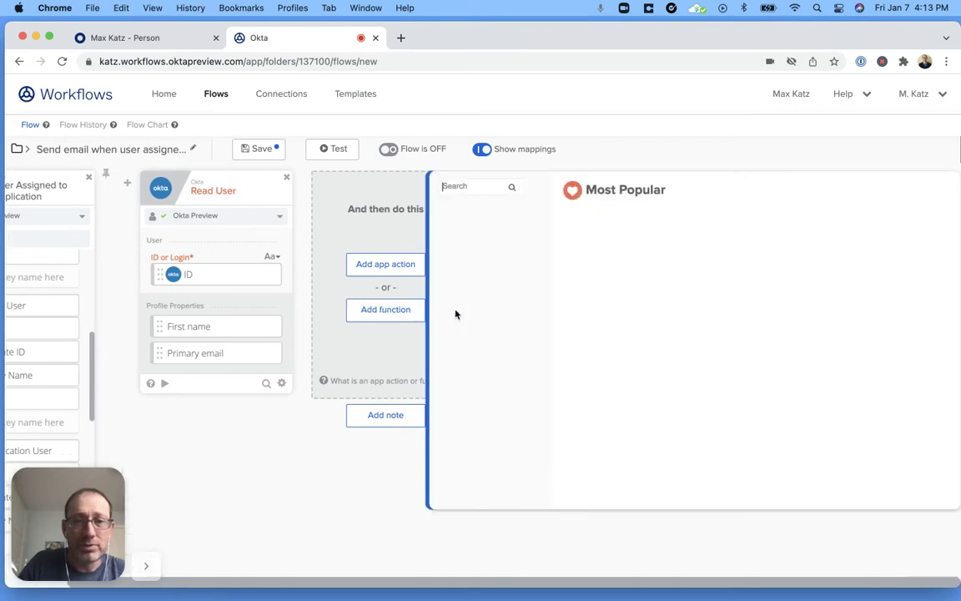
click(461, 189)
text(compo)
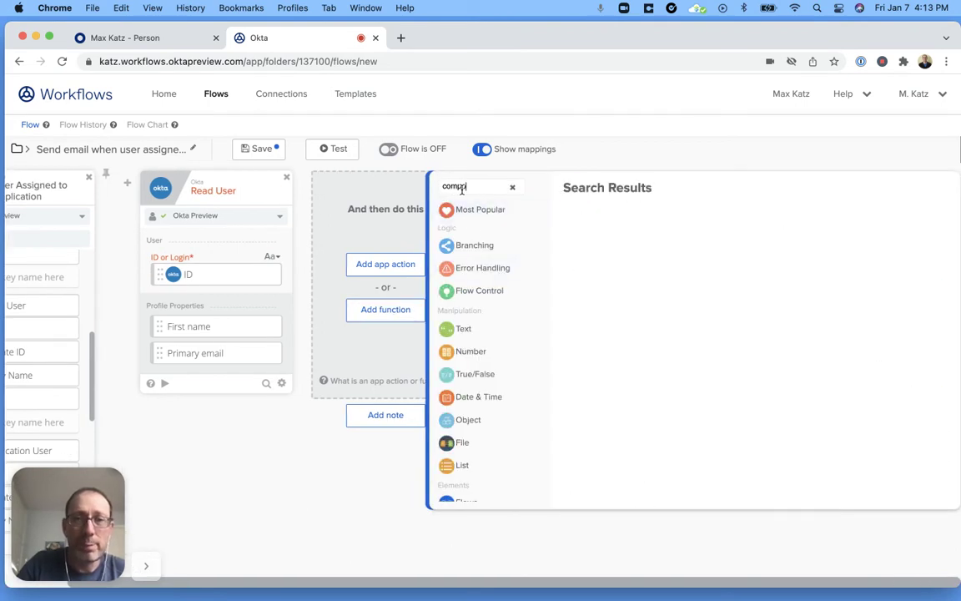
key(Escape)
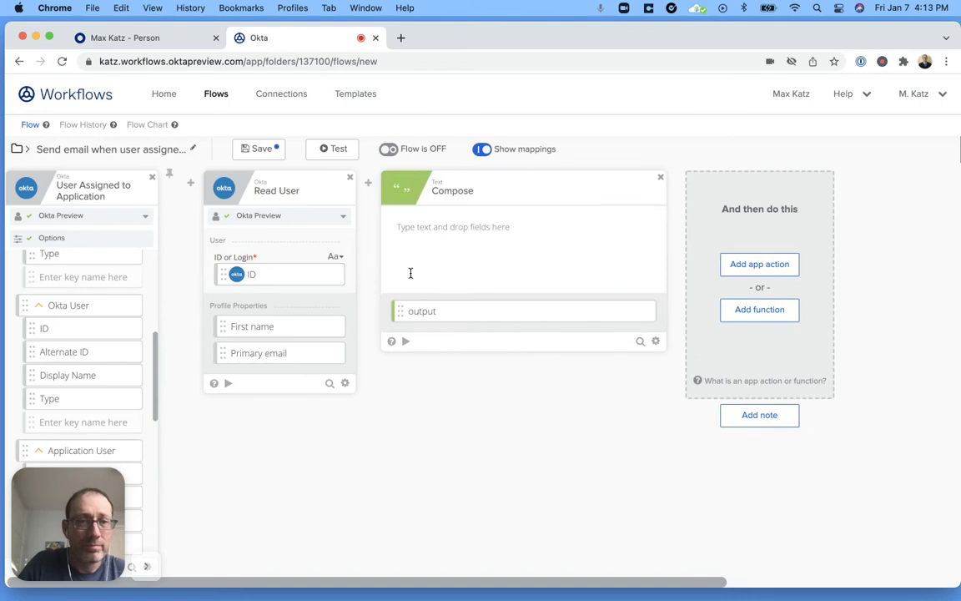
Start the Compose message with the greeting "Hello," followed by the Read User card's First name field and a dash
click(472, 224)
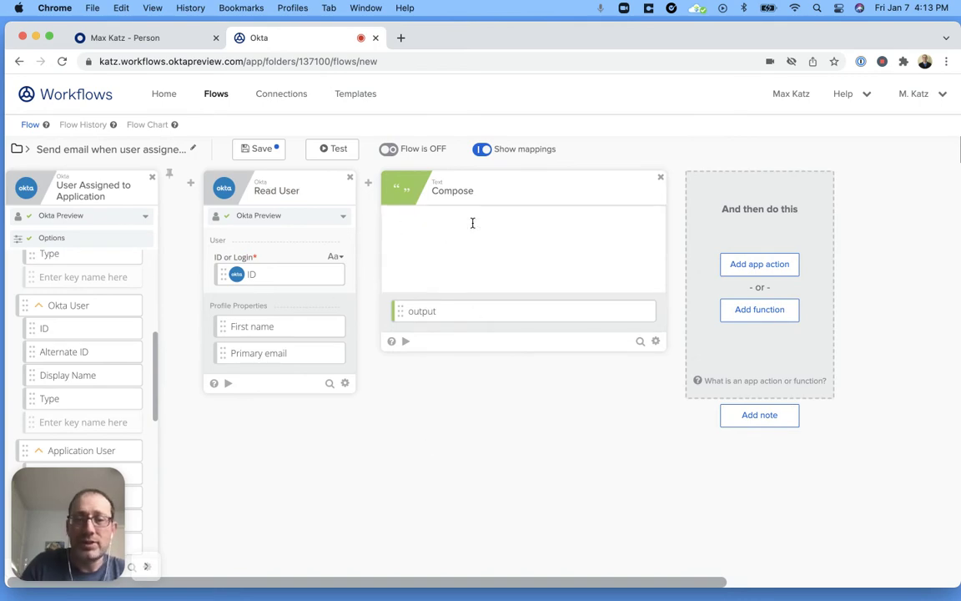
text(Hello)
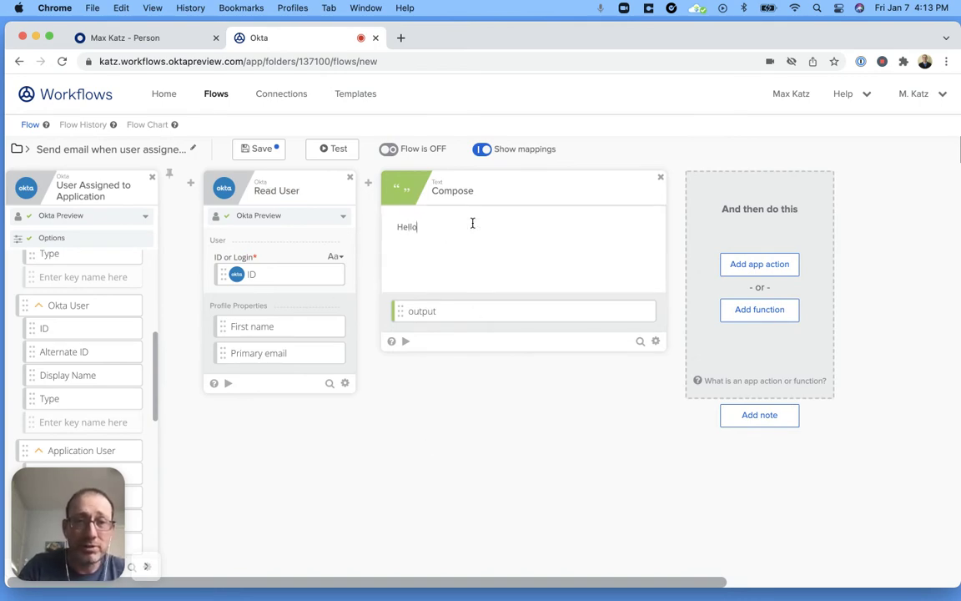
text(,)
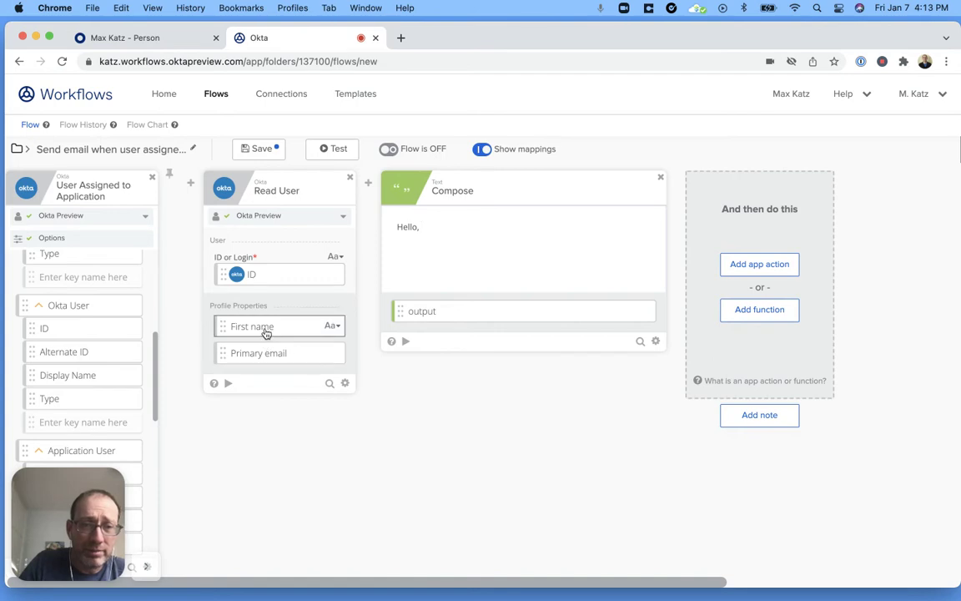
drag(263, 327, 472, 225)
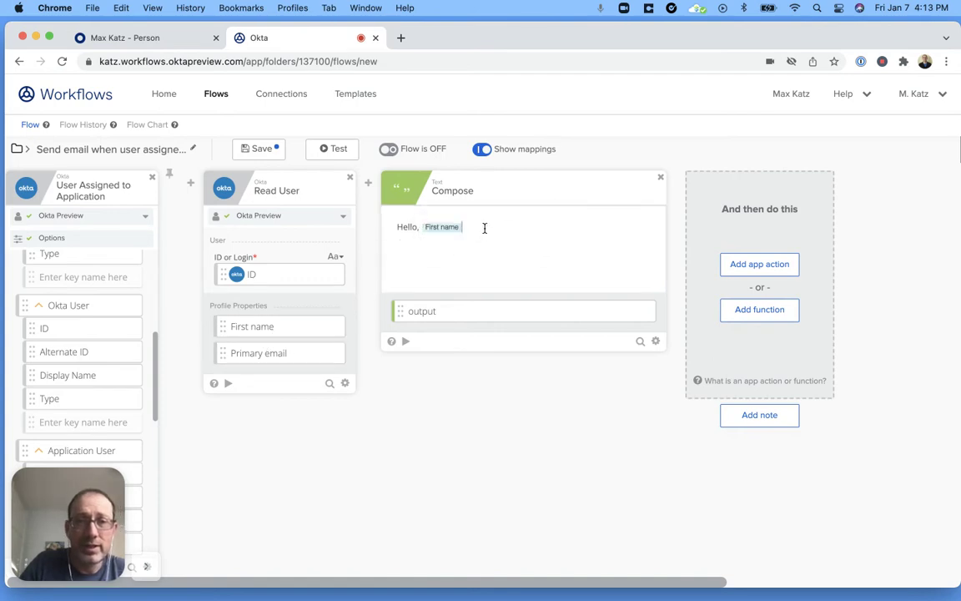
key(Return)
key(Return)
Write "Great news! You now have access to" as a separate paragraph below the greeting in the Compose card
text(G)
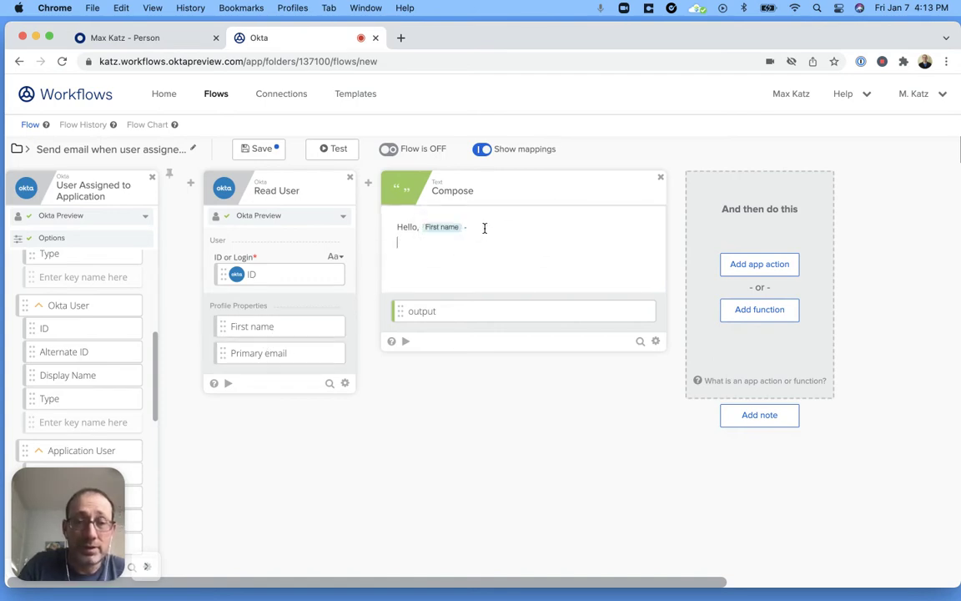
text(Great news)
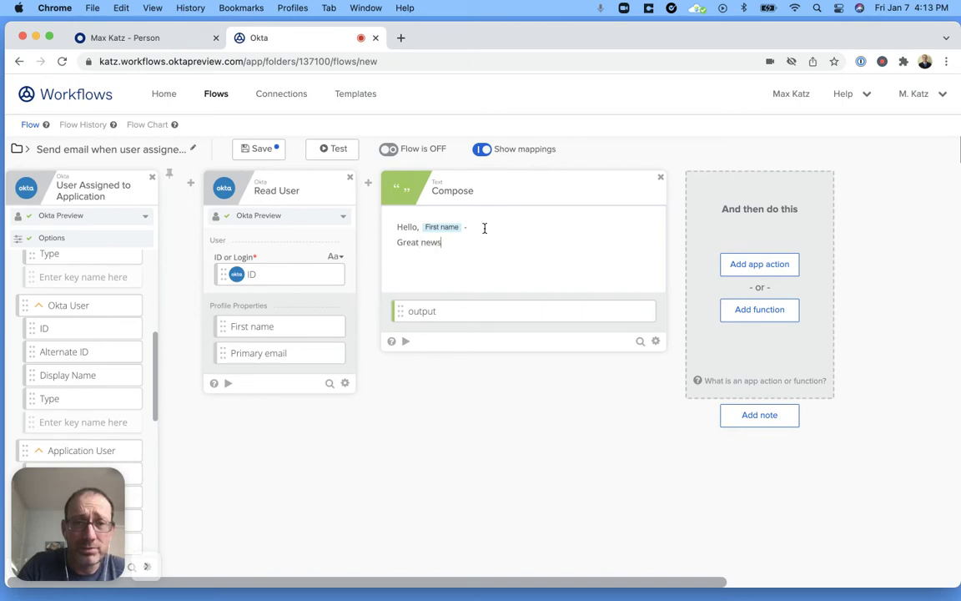
key(Return)
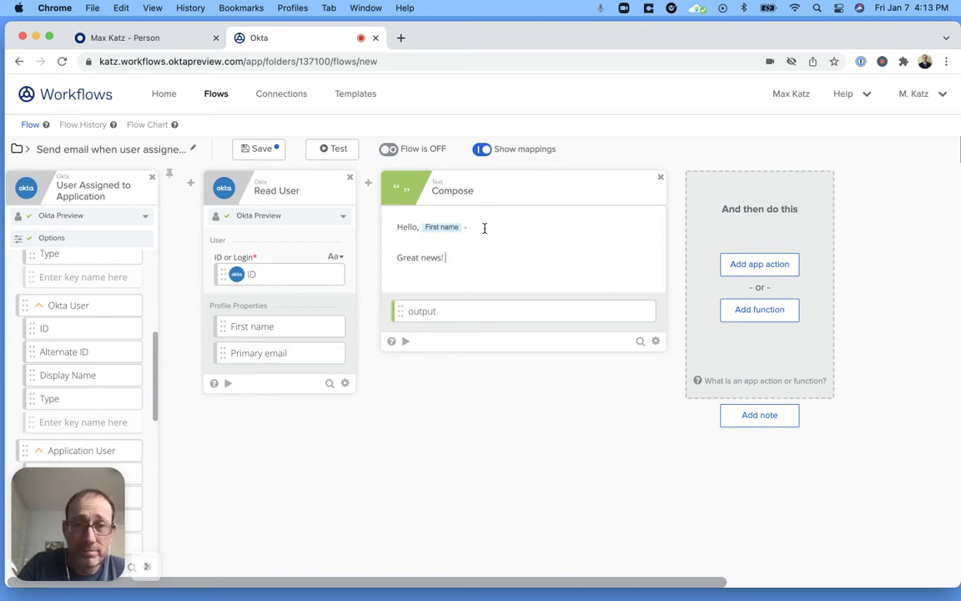
text(You now have acc)
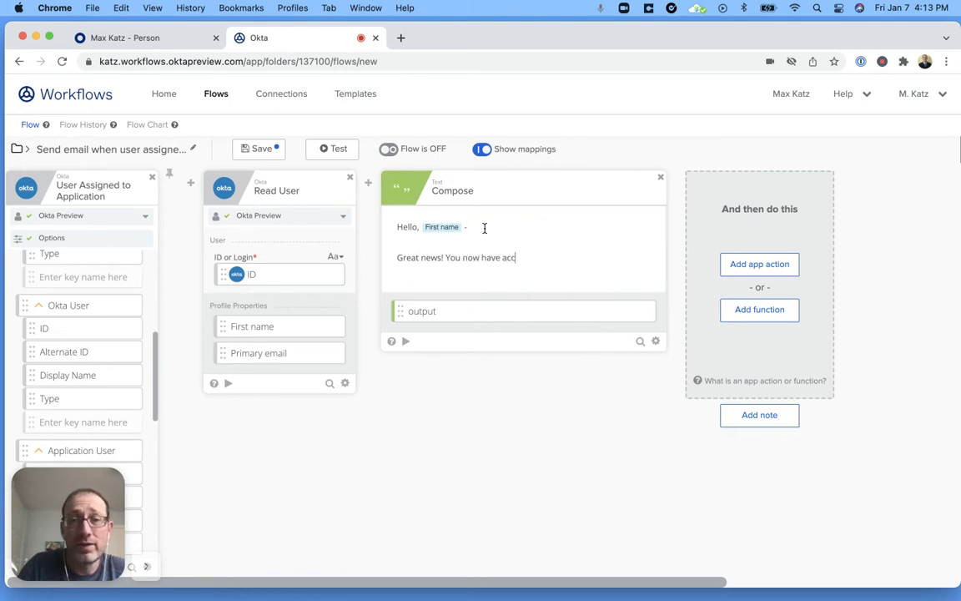
text(ess to)
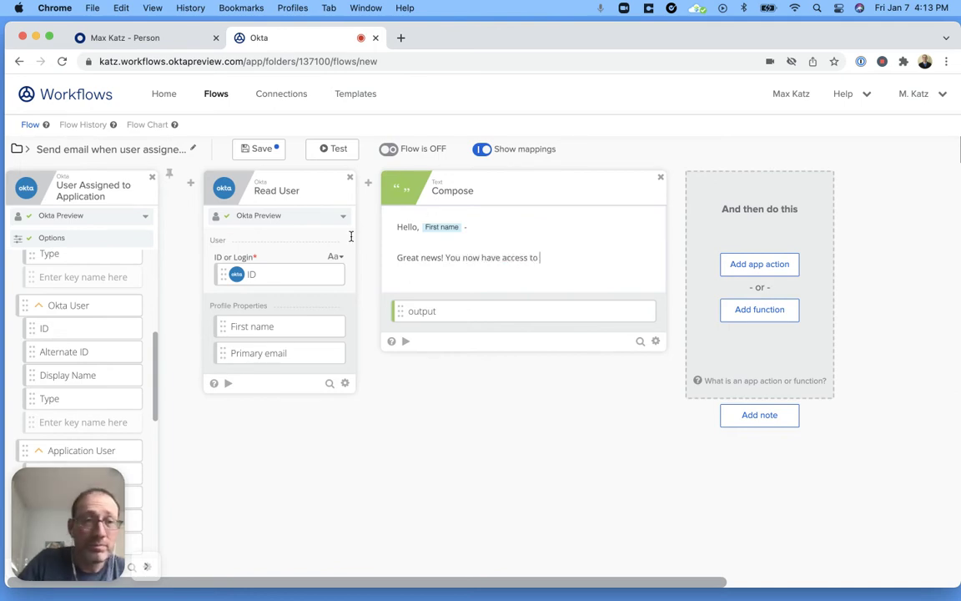
Finish the Compose sentence with the Display Name under the trigger's Application output, followed by the text "application!"
click(40, 310)
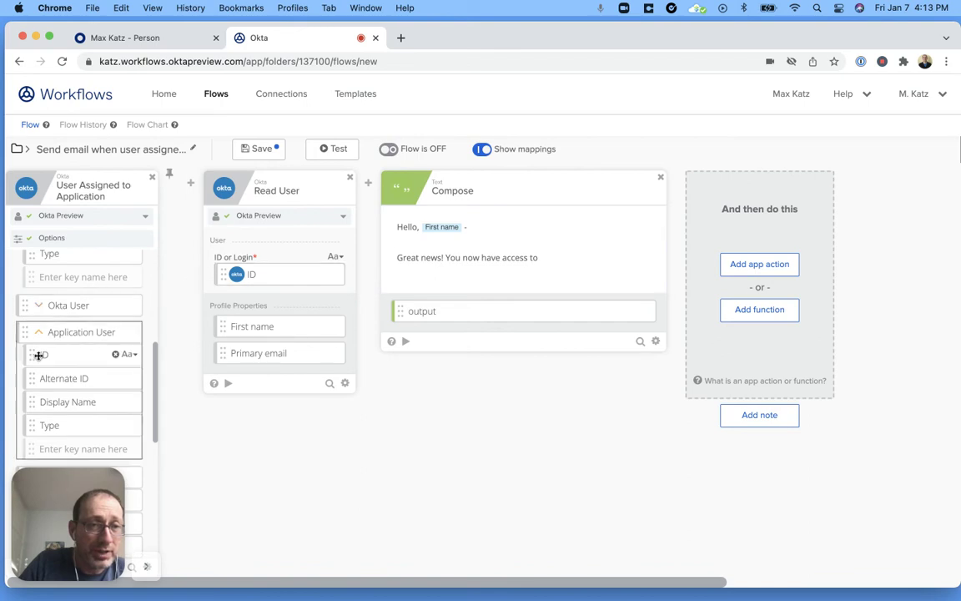
click(39, 333)
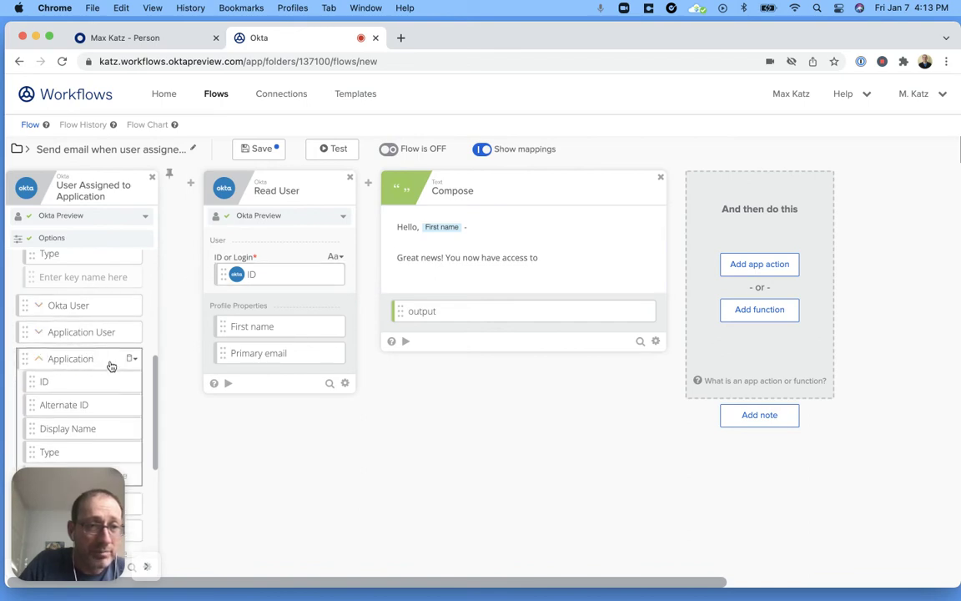
scroll(83, 376, down, 1)
drag(71, 406, 607, 259)
text(application!)
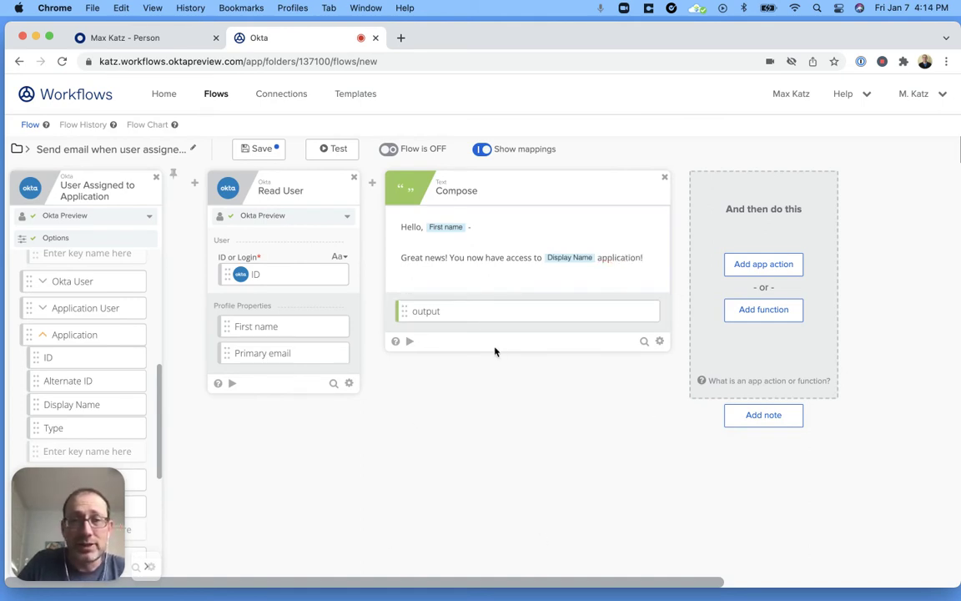
click(770, 266)
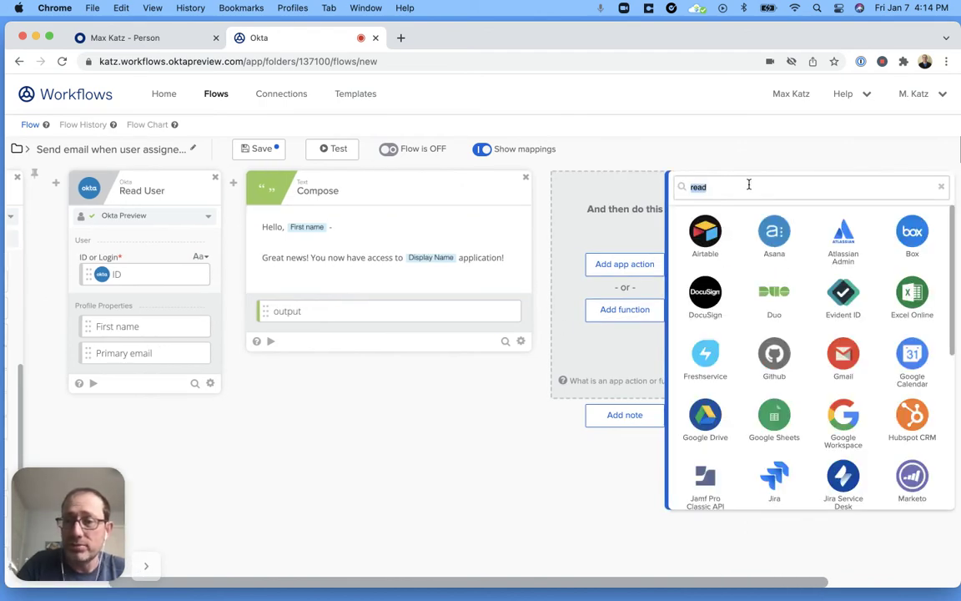
click(842, 354)
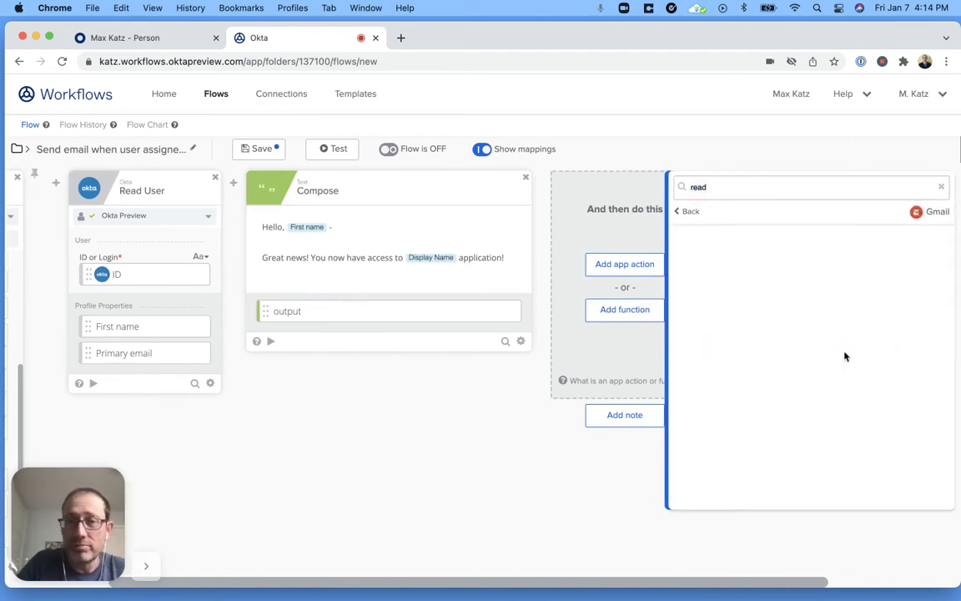
click(684, 211)
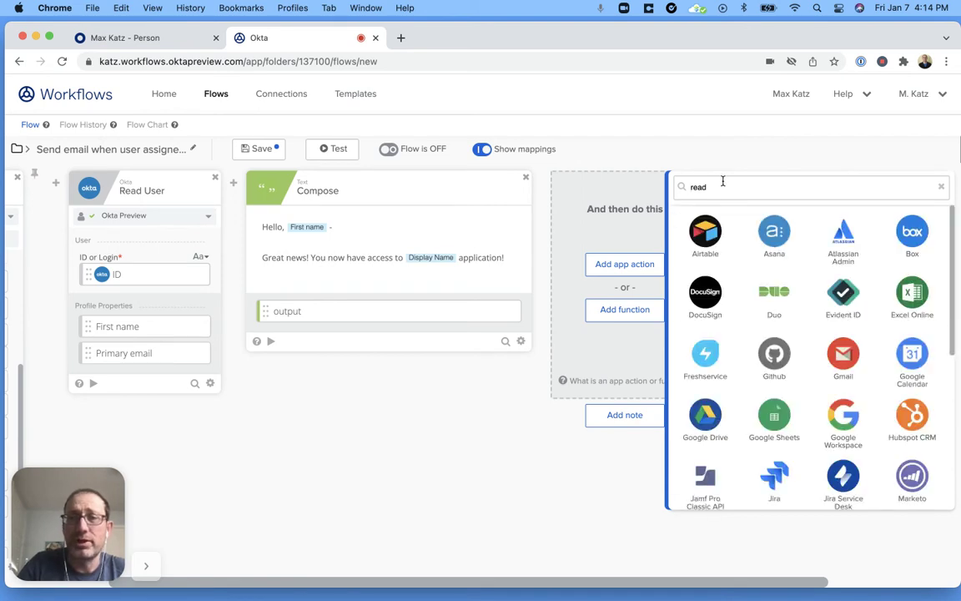
key(BackSpace)
key(BackSpace)
key(BackSpace)
key(BackSpace)
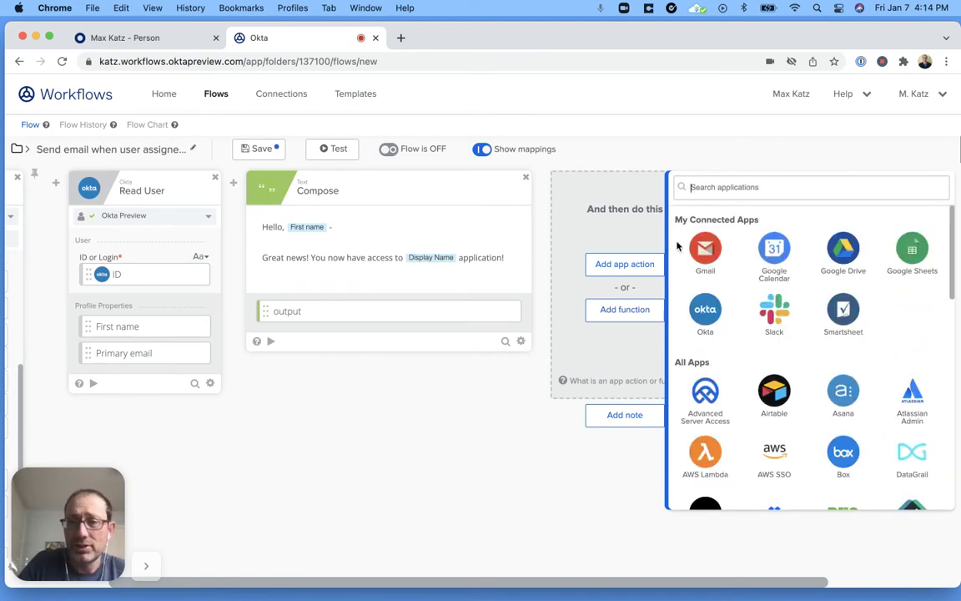
click(704, 257)
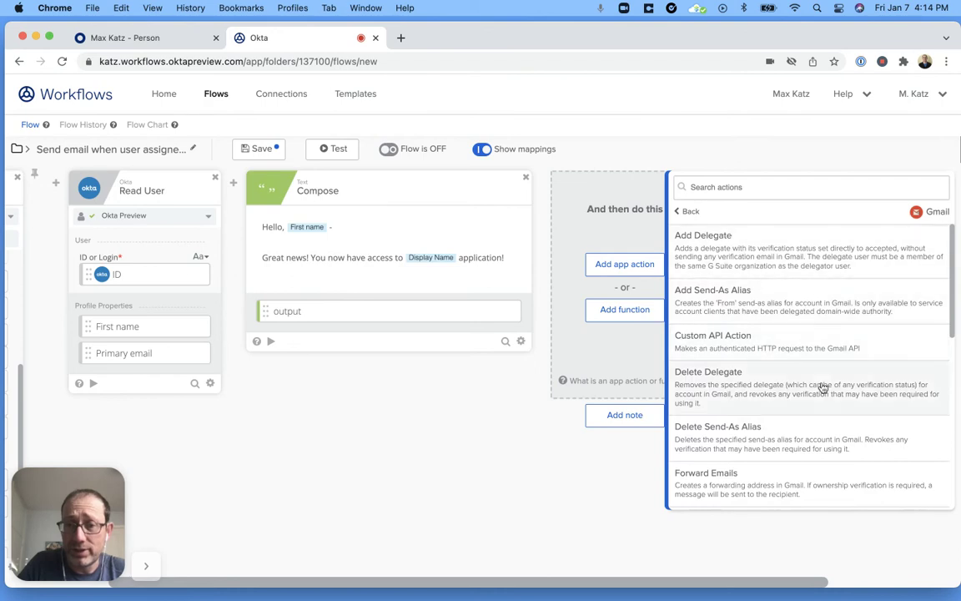
click(822, 388)
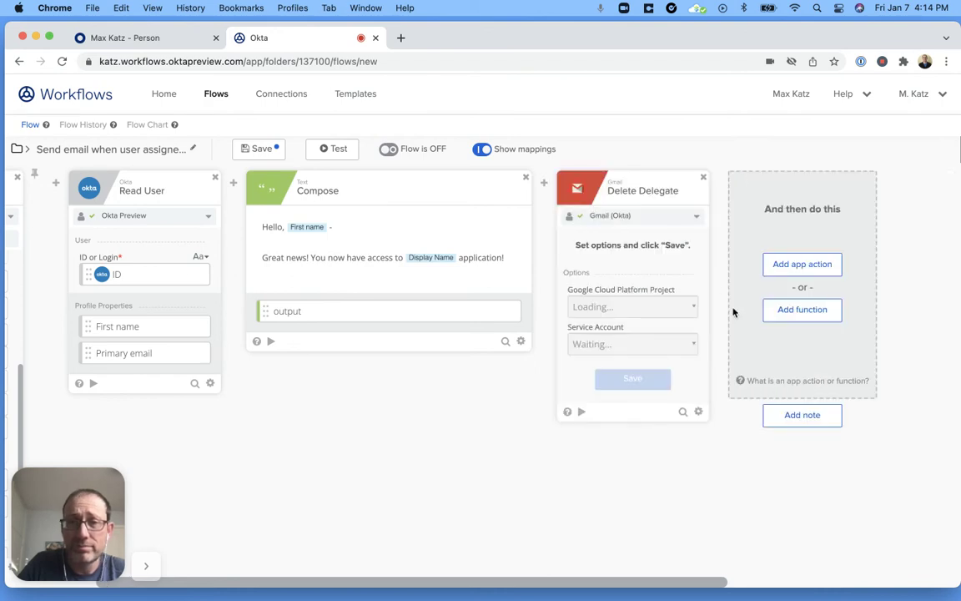
click(702, 177)
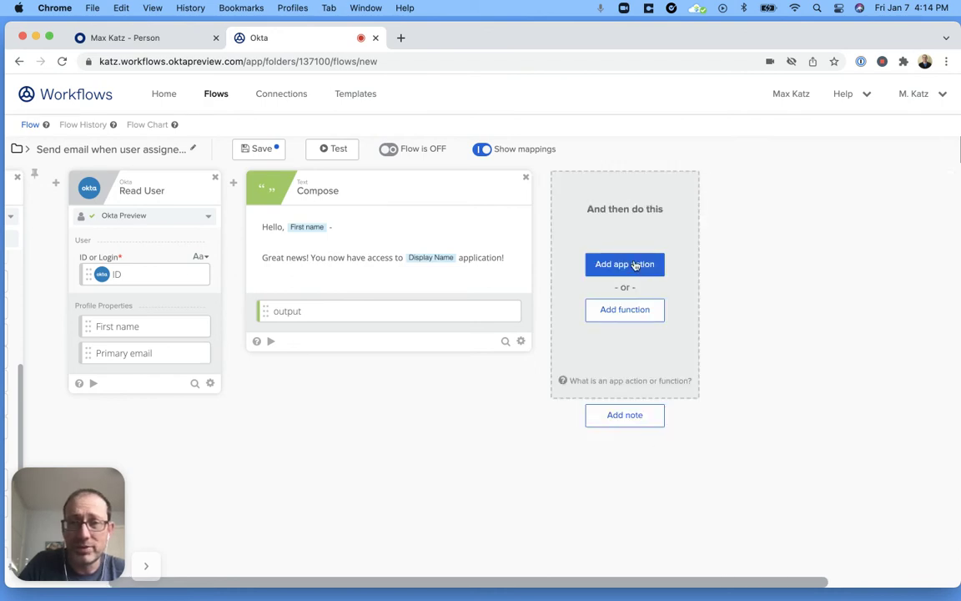
Add the Gmail Send Email action as the card after Compose
click(636, 265)
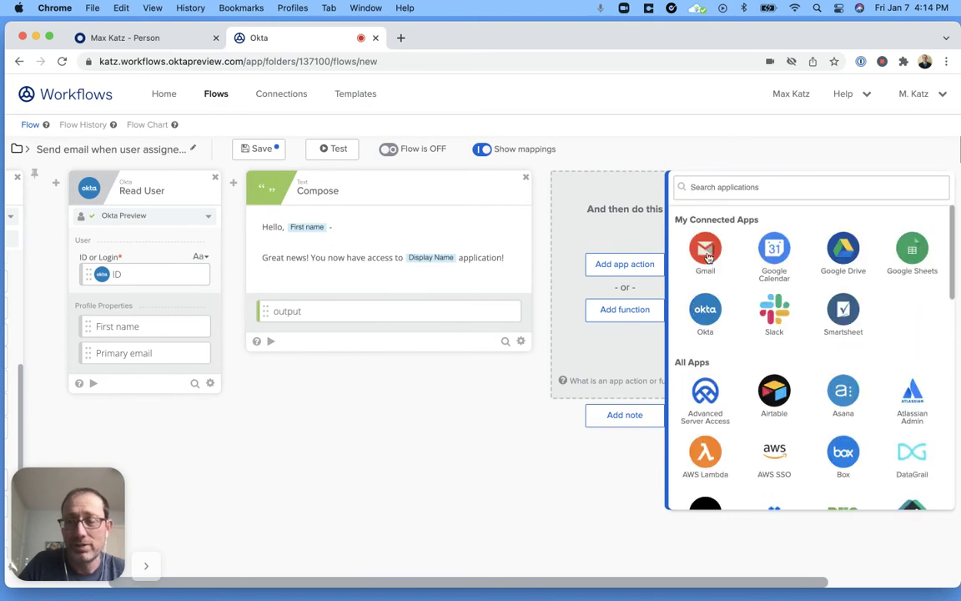
click(706, 252)
scroll(804, 322, down, 10)
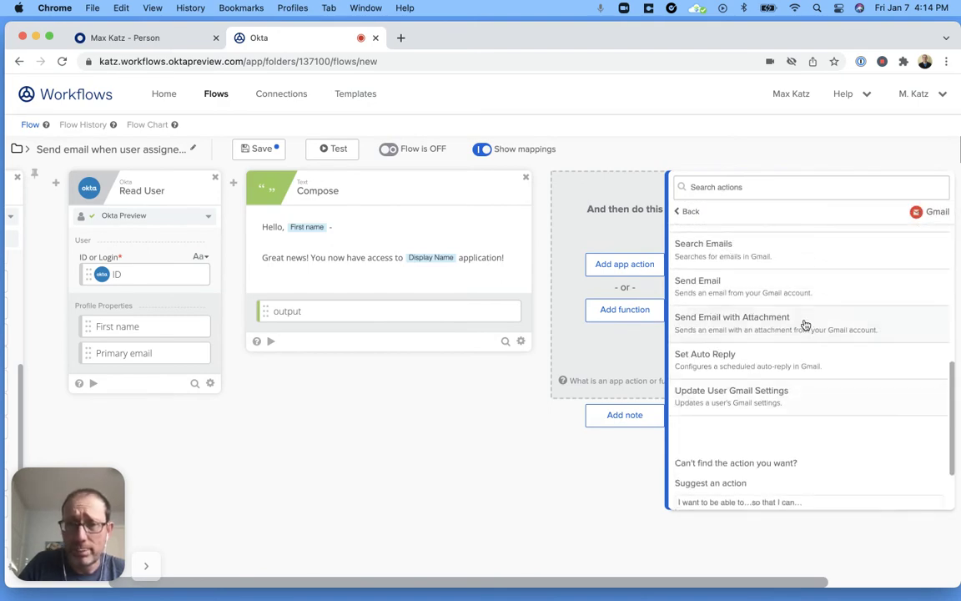
scroll(803, 324, up, 1)
click(797, 322)
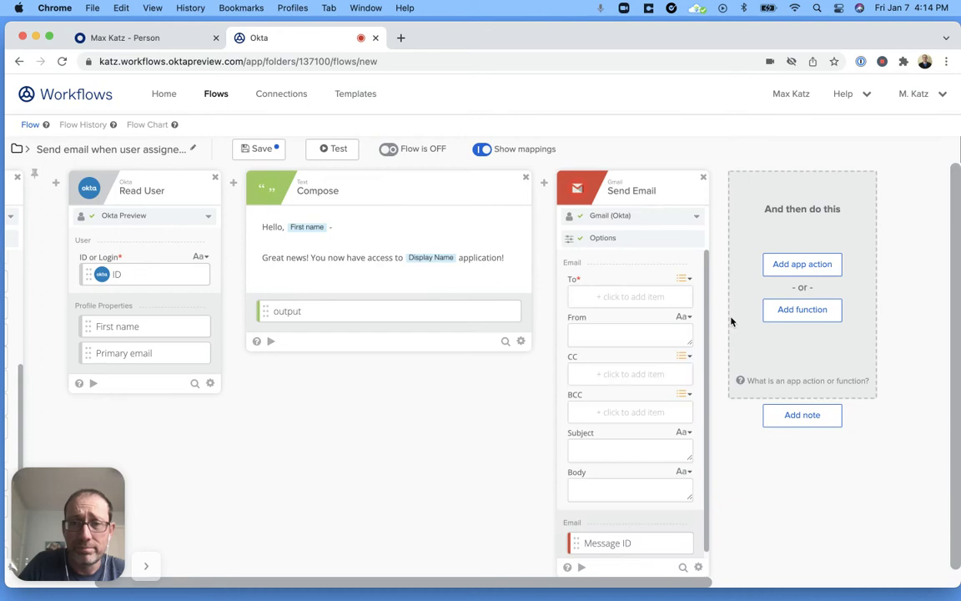
Map Read User's Primary email to the Send Email card's To field and the Compose output to its Body
scroll(459, 383, down, 1)
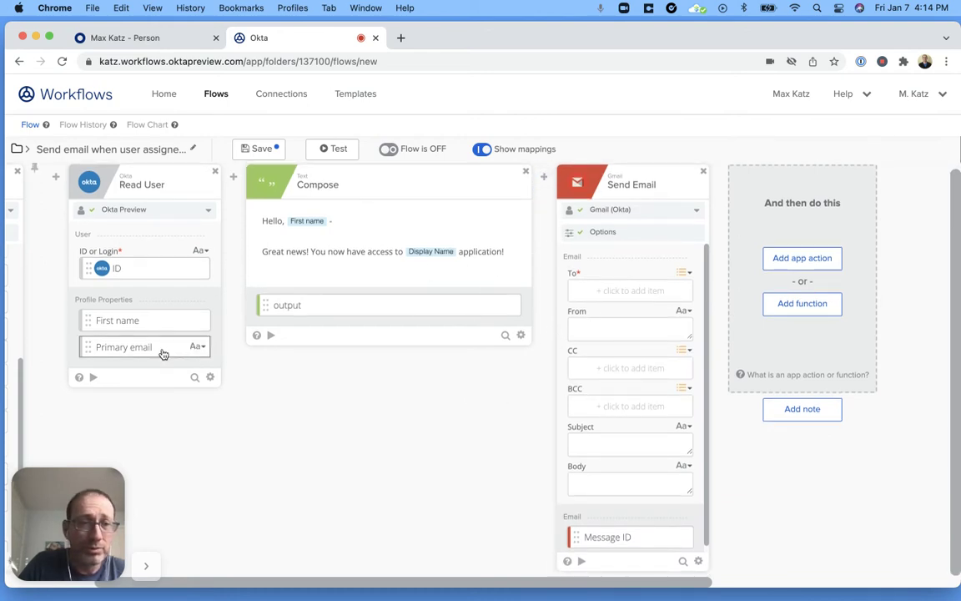
drag(164, 354, 627, 299)
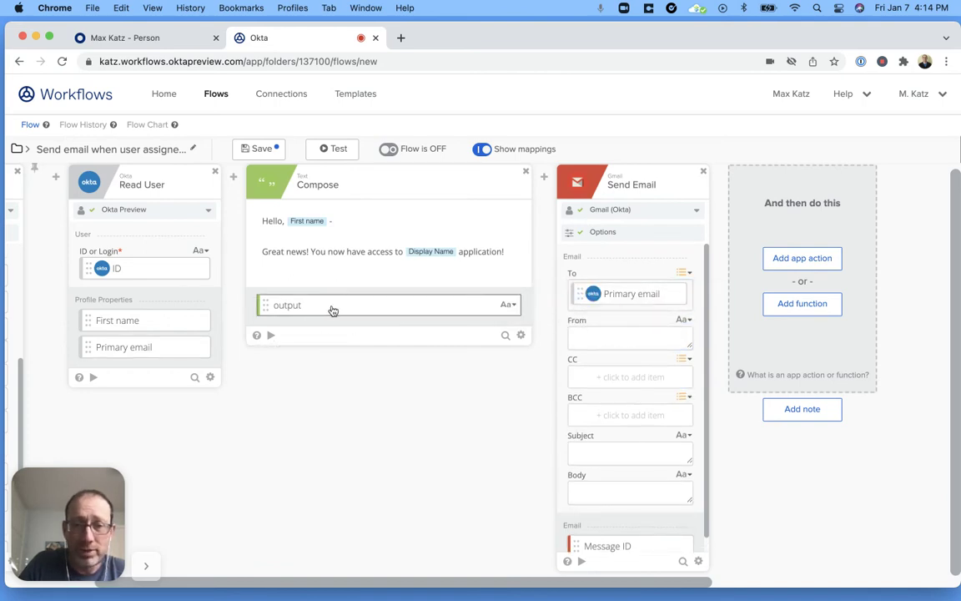
drag(332, 308, 668, 496)
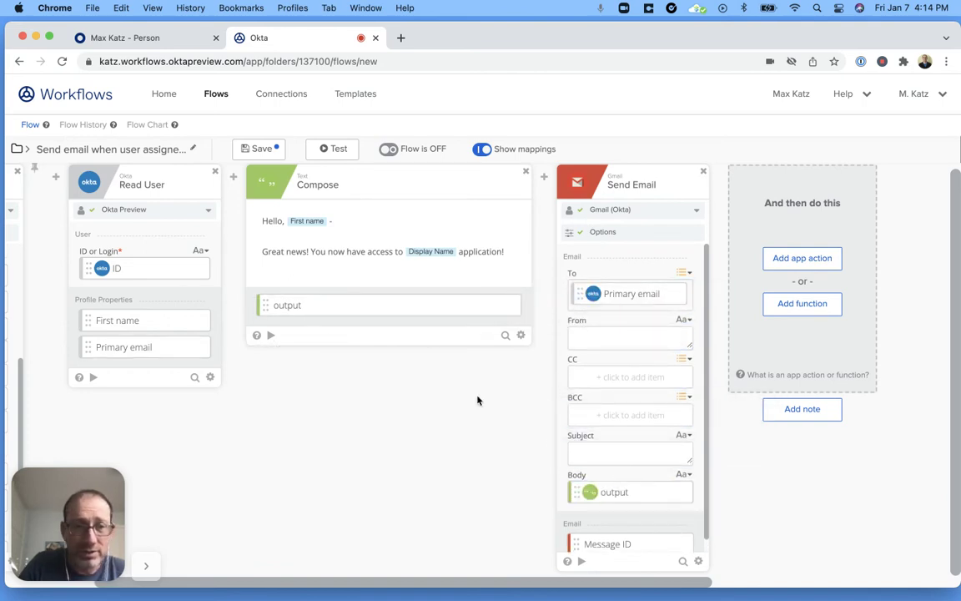
Map the Display Name under the trigger's Application output to the Send Email card's Subject
scroll(348, 446, left, 4)
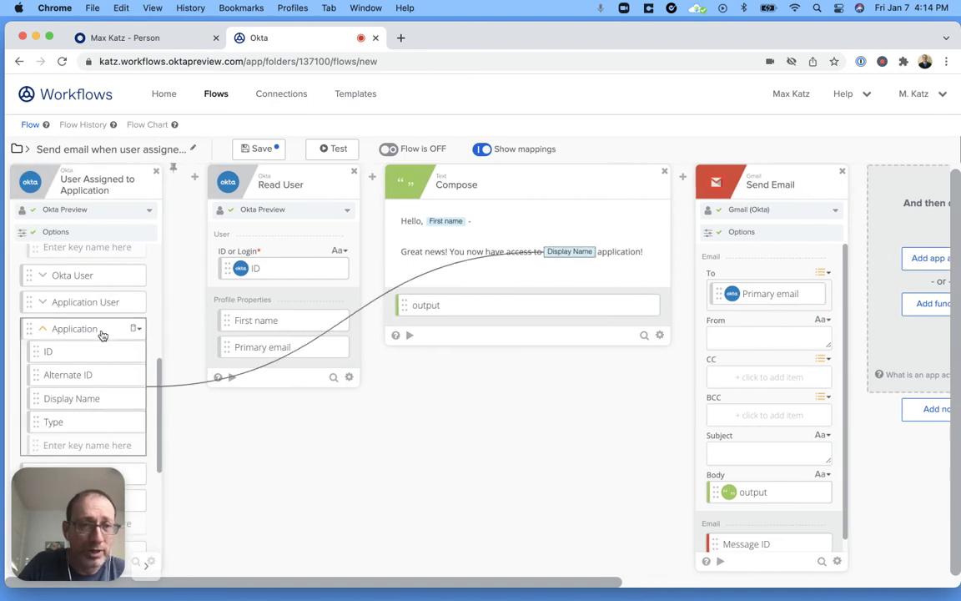
scroll(102, 334, down, 2)
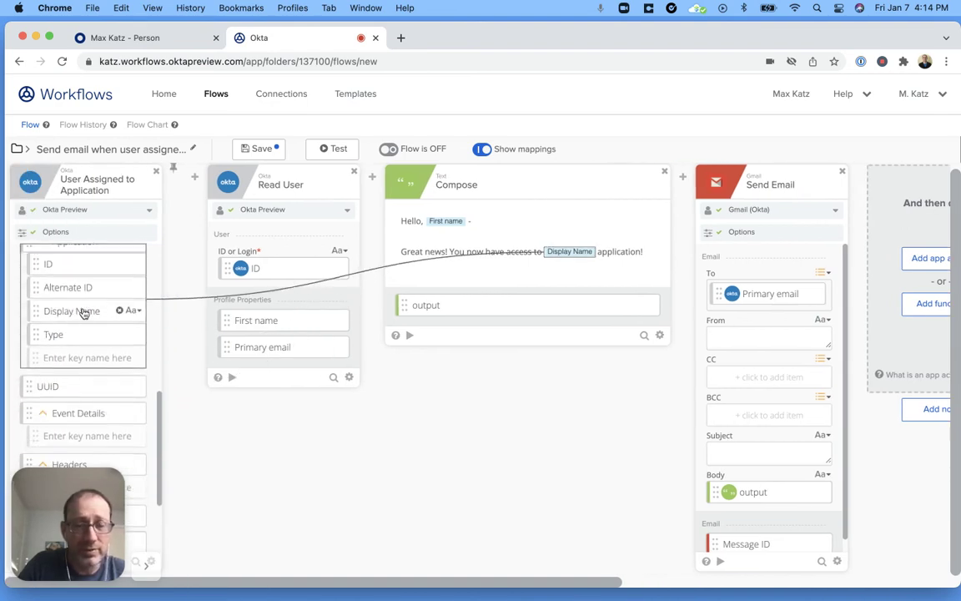
drag(75, 313, 771, 454)
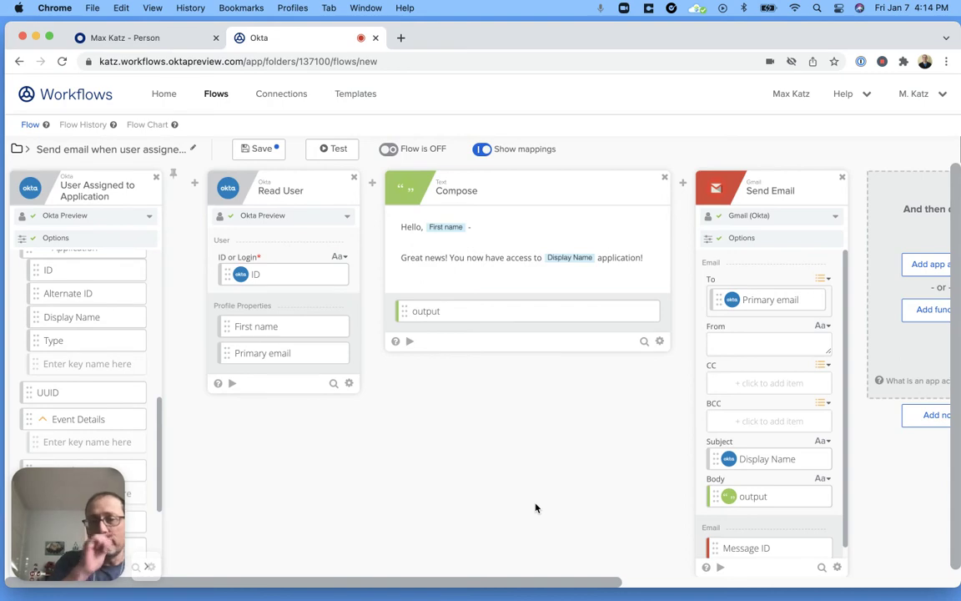
Review the Send Email card's connection, keeping Gmail (Okta), and check the card's field mappings
click(834, 219)
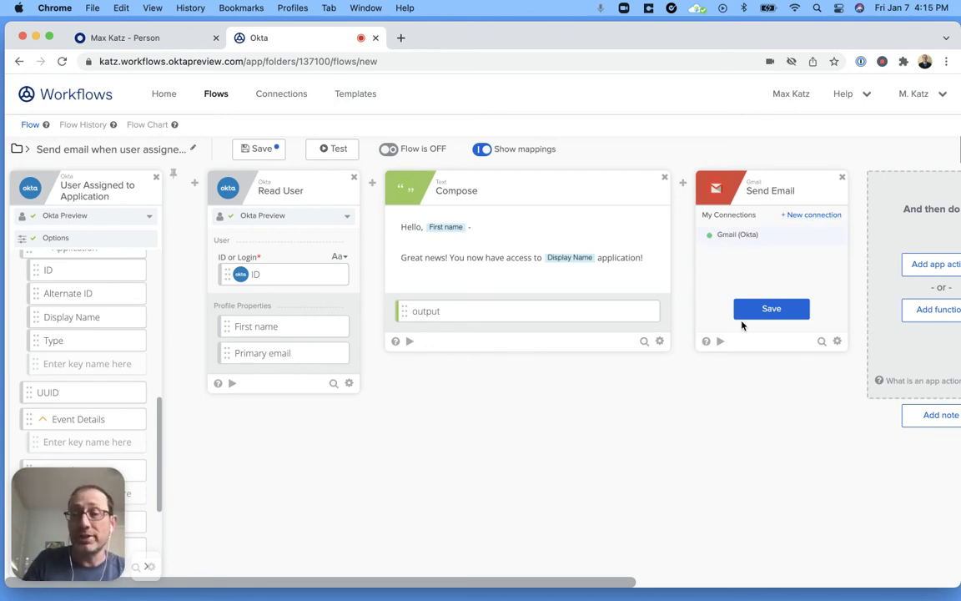
click(765, 312)
scroll(67, 297, up, 3)
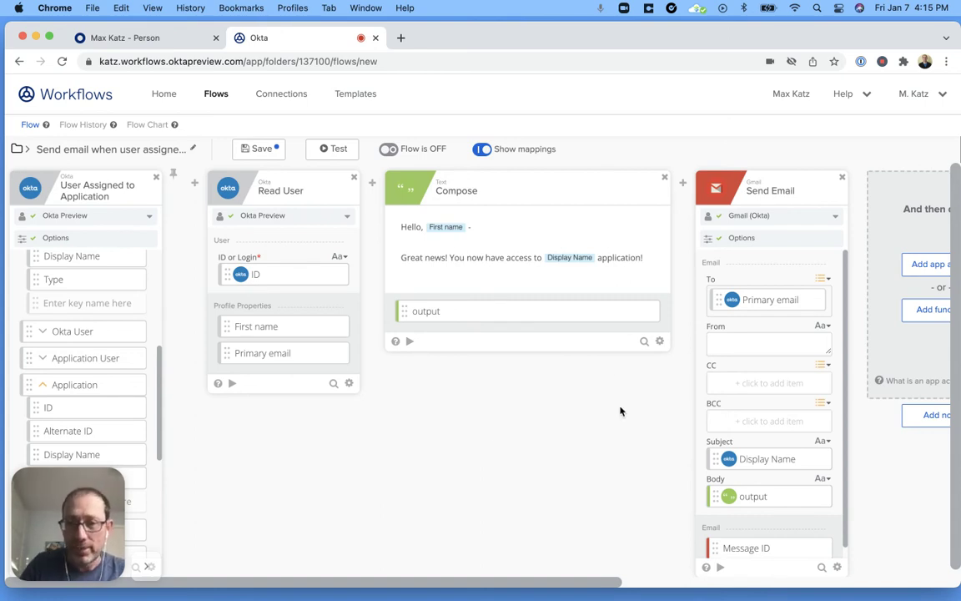
scroll(630, 430, down, 1)
scroll(791, 414, down, 1)
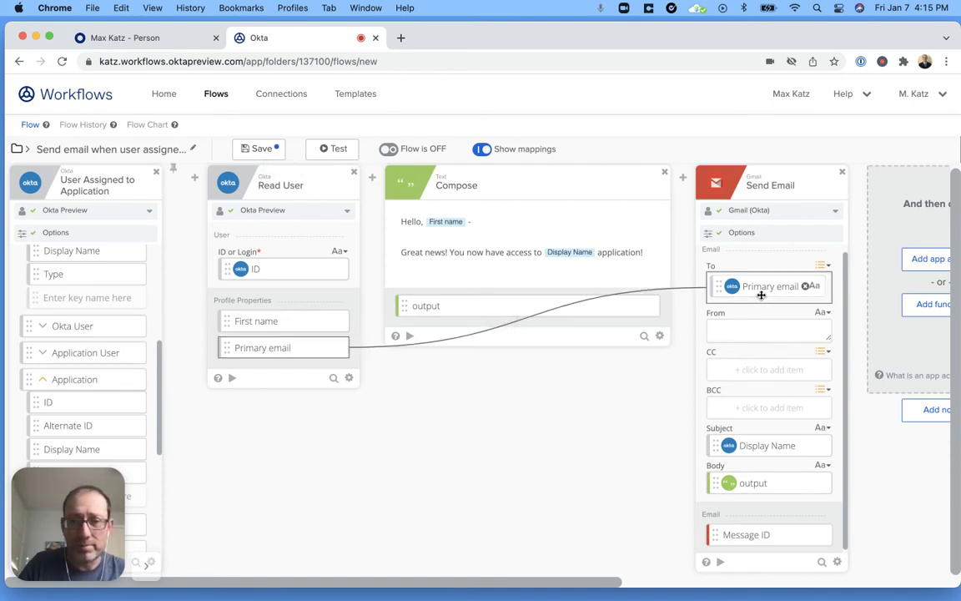
Save the flow and turn it on, with its Flow History open for monitoring
click(260, 151)
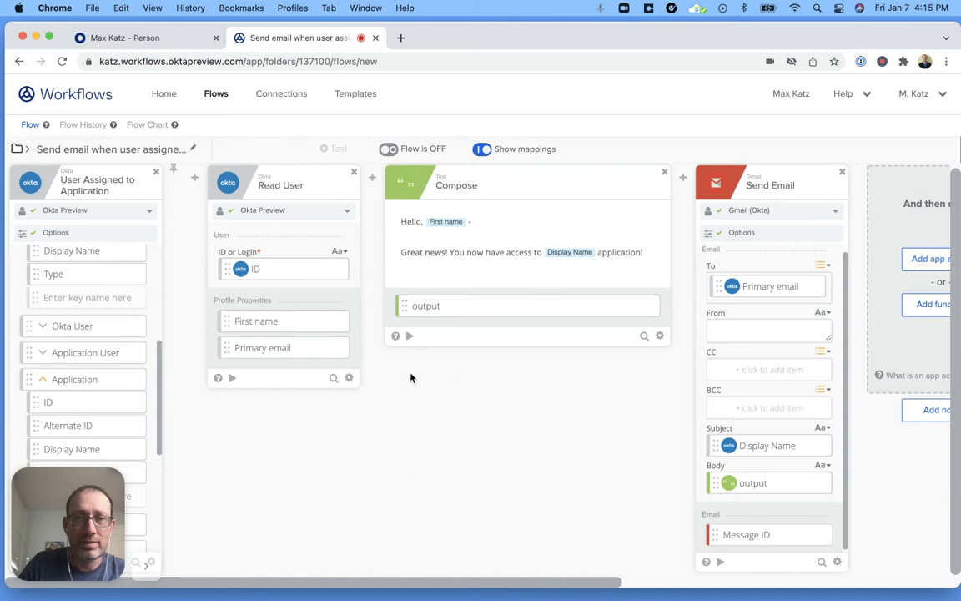
click(418, 150)
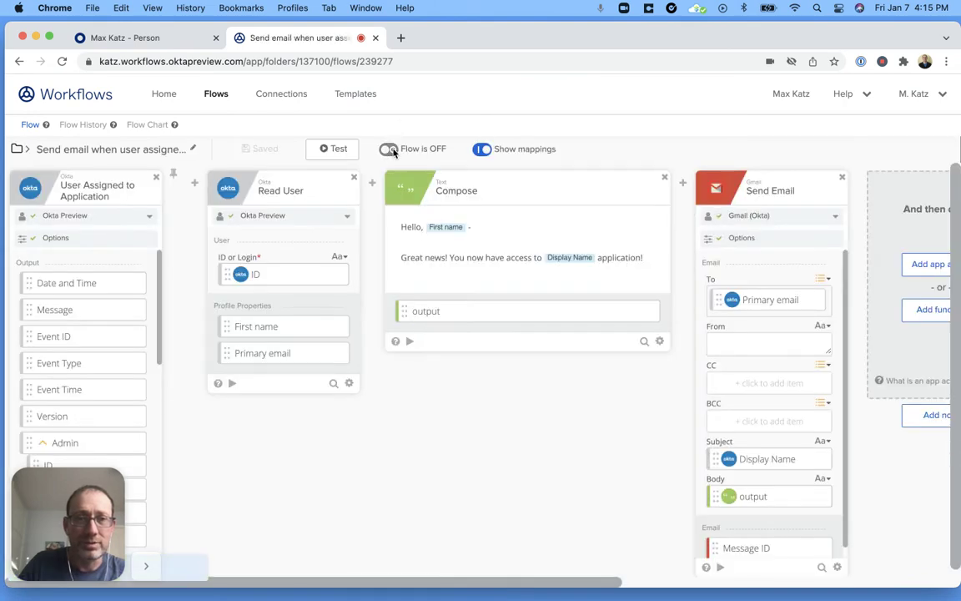
click(451, 148)
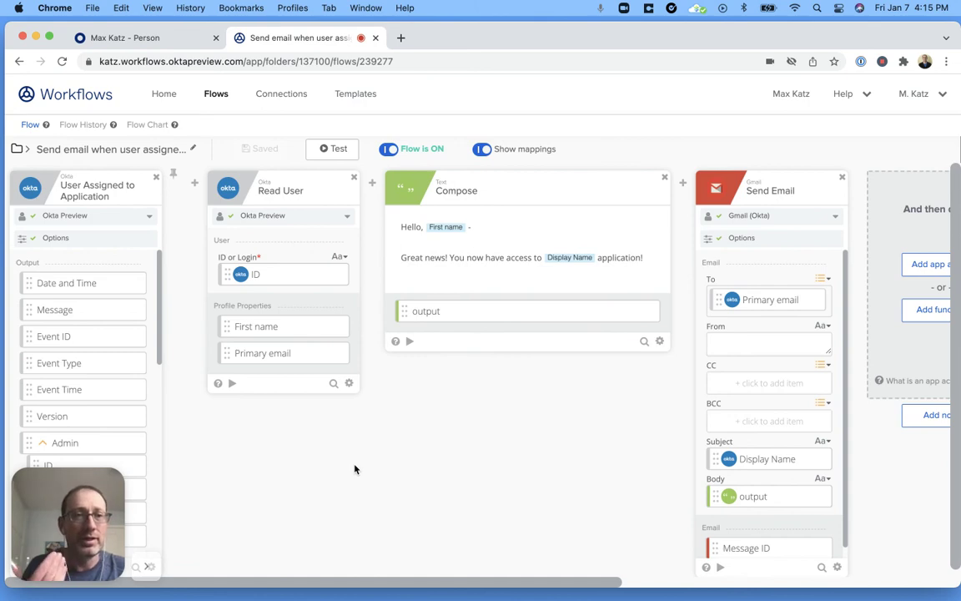
click(82, 124)
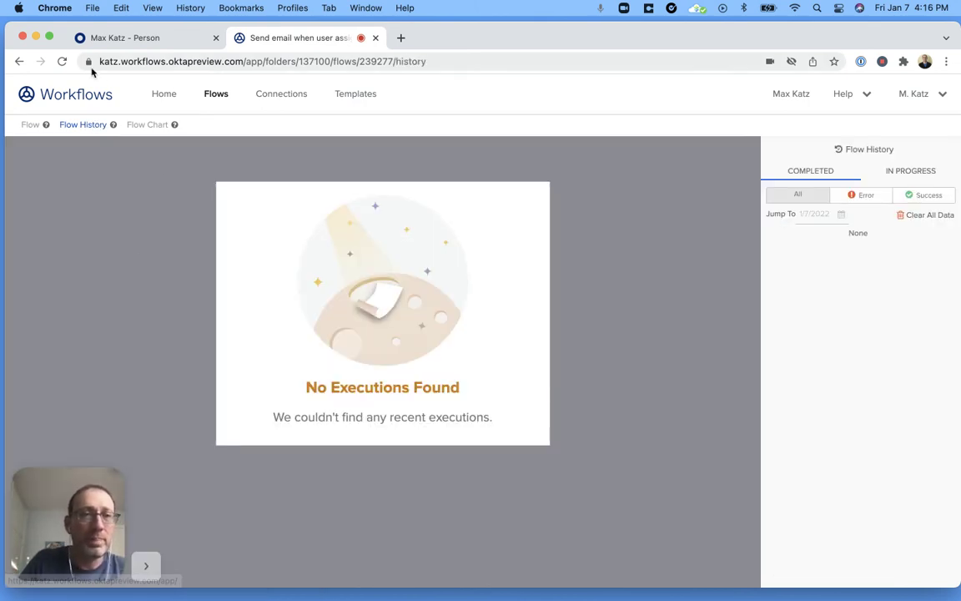
Switch to the Okta admin console and open the first listed test user's profile from the People directory
click(139, 38)
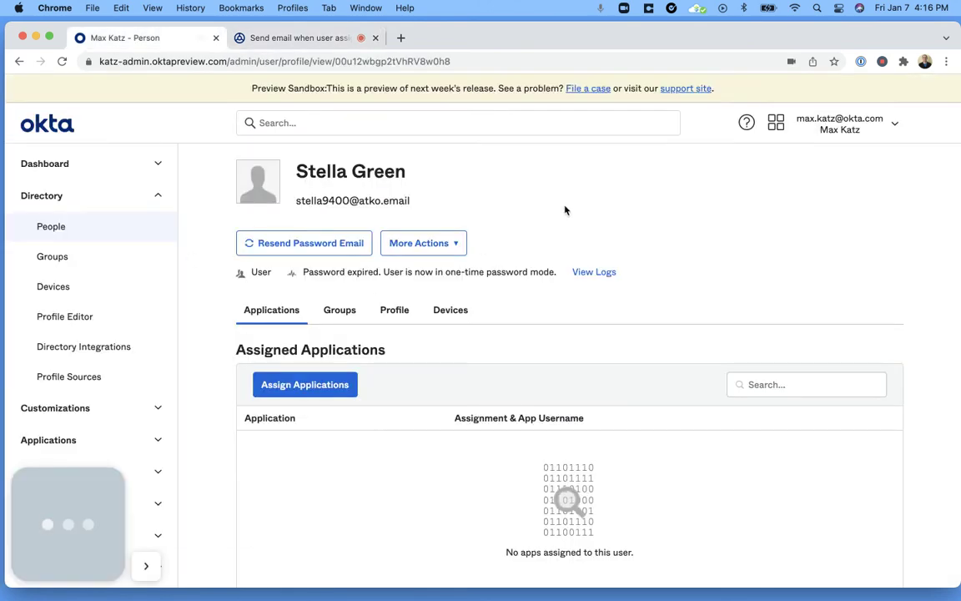
click(333, 244)
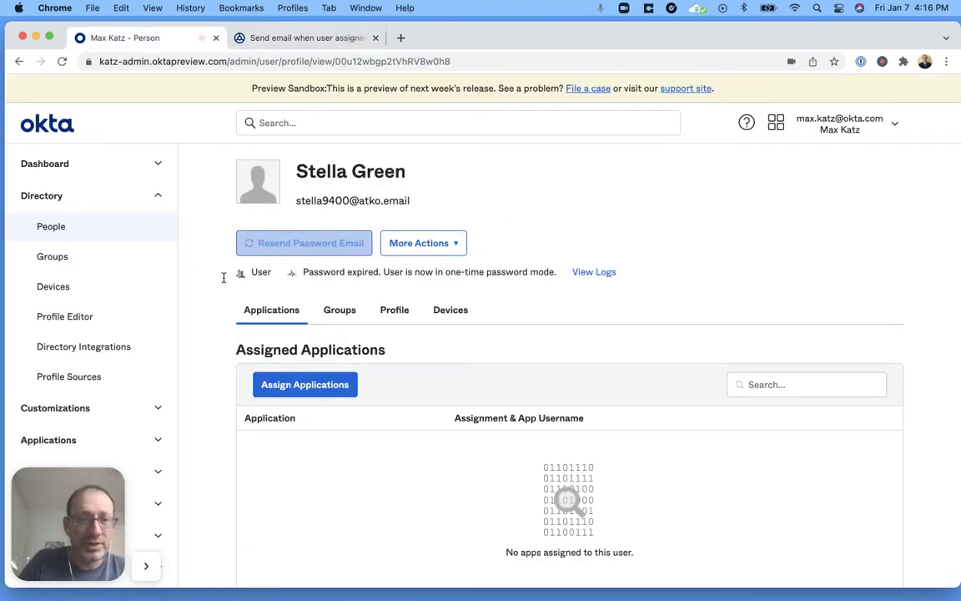
click(52, 231)
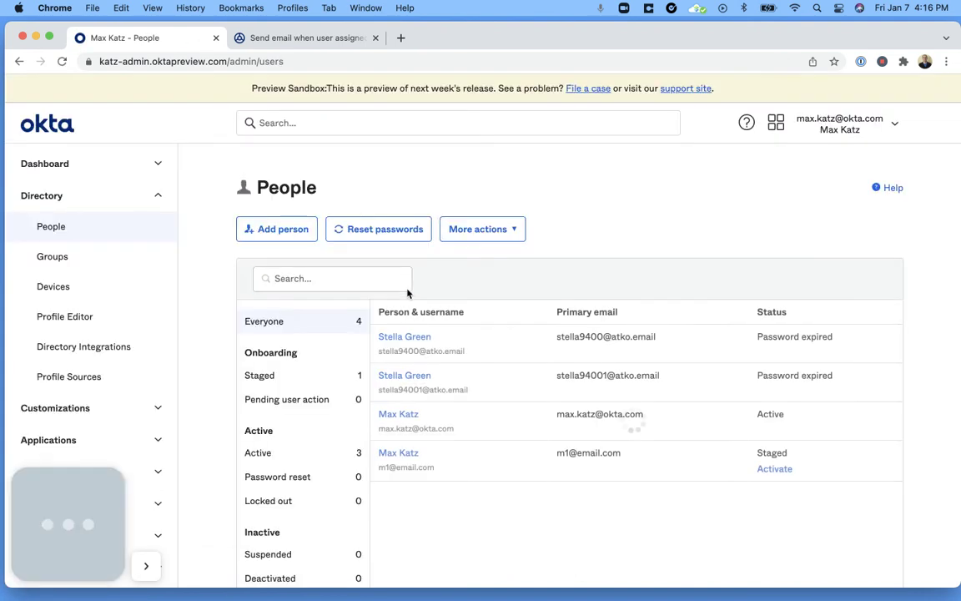
click(417, 337)
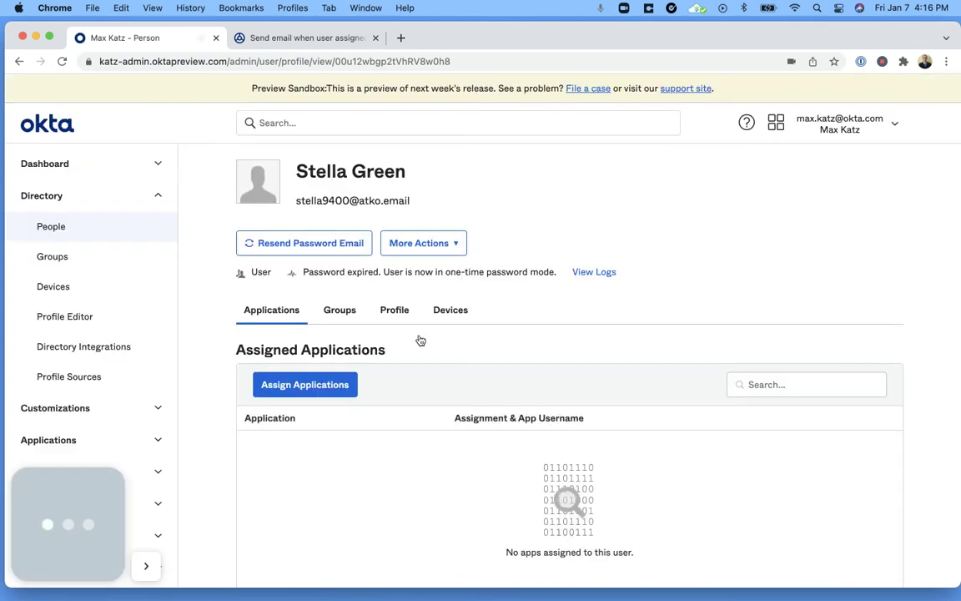
Assign the Salesforce.com application to the test user with the prefilled assignment details
scroll(513, 331, down, 2)
click(279, 335)
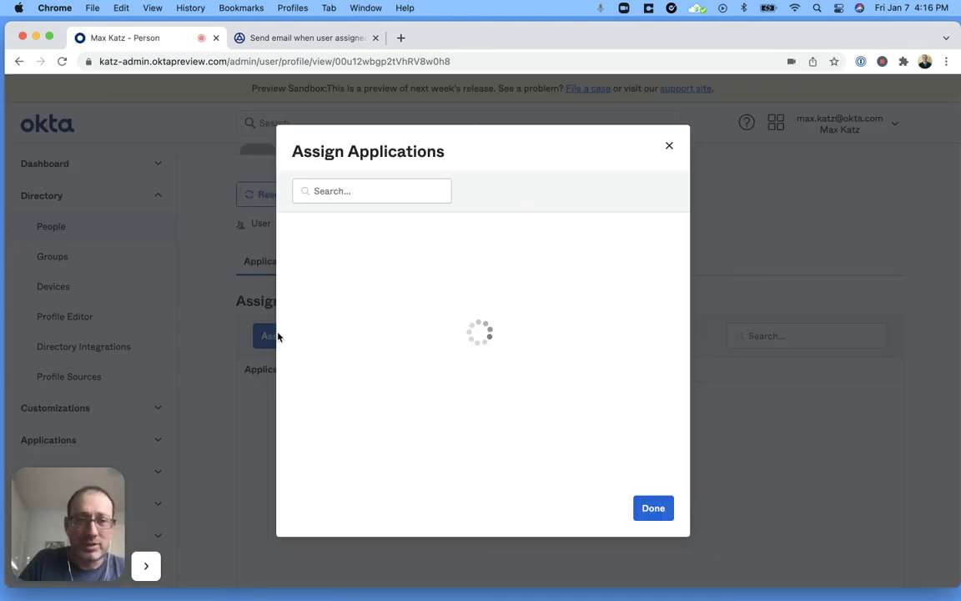
click(648, 297)
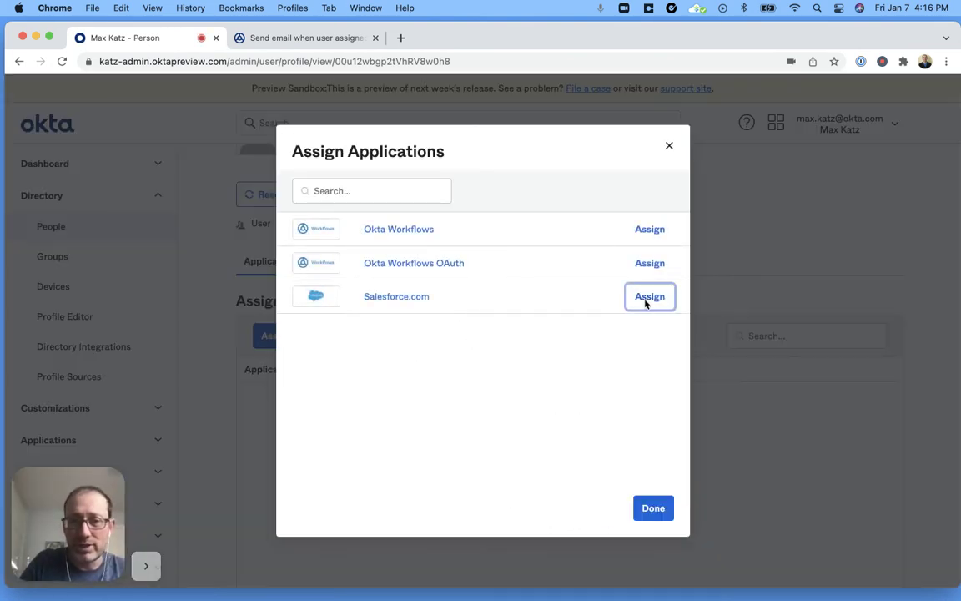
click(596, 410)
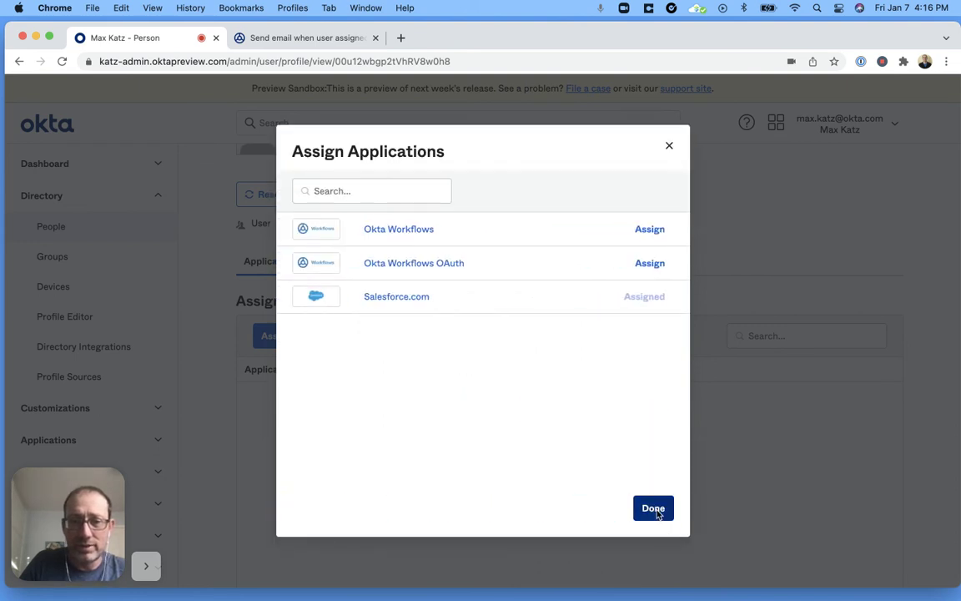
click(653, 509)
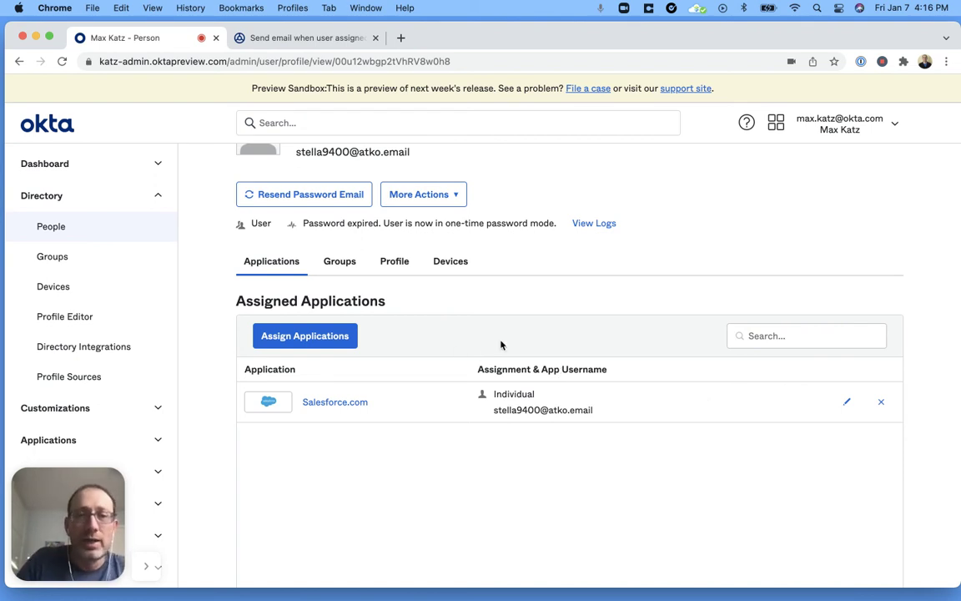
Open the 4:16 PM run in the flow's history and examine each card's inputs and outputs
click(307, 38)
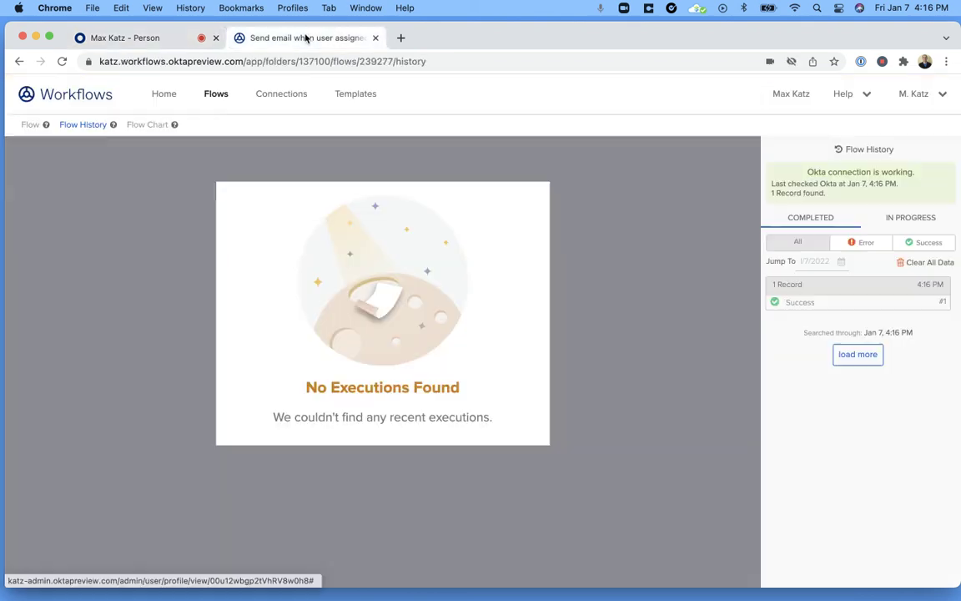
click(875, 305)
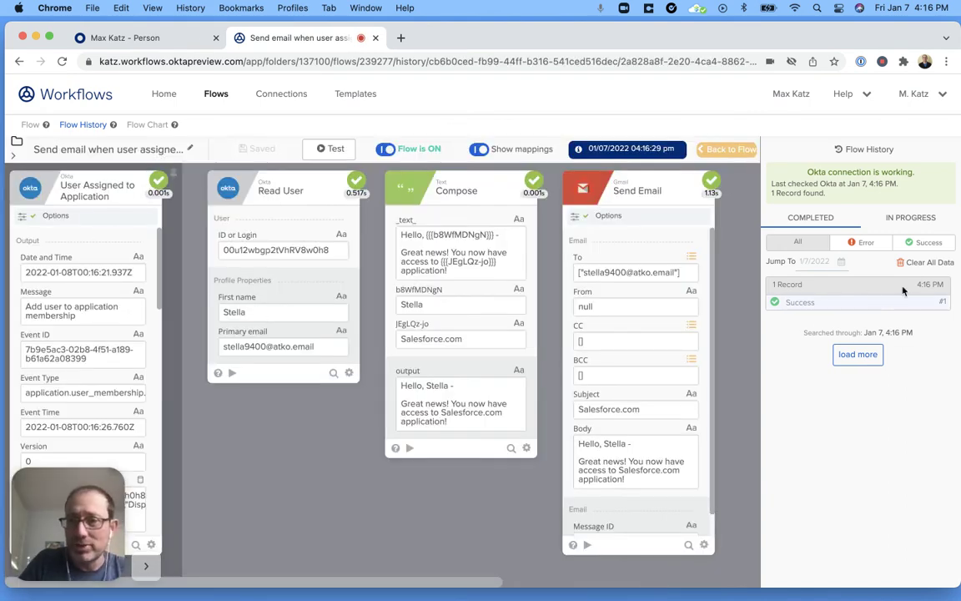
scroll(84, 388, down, 3)
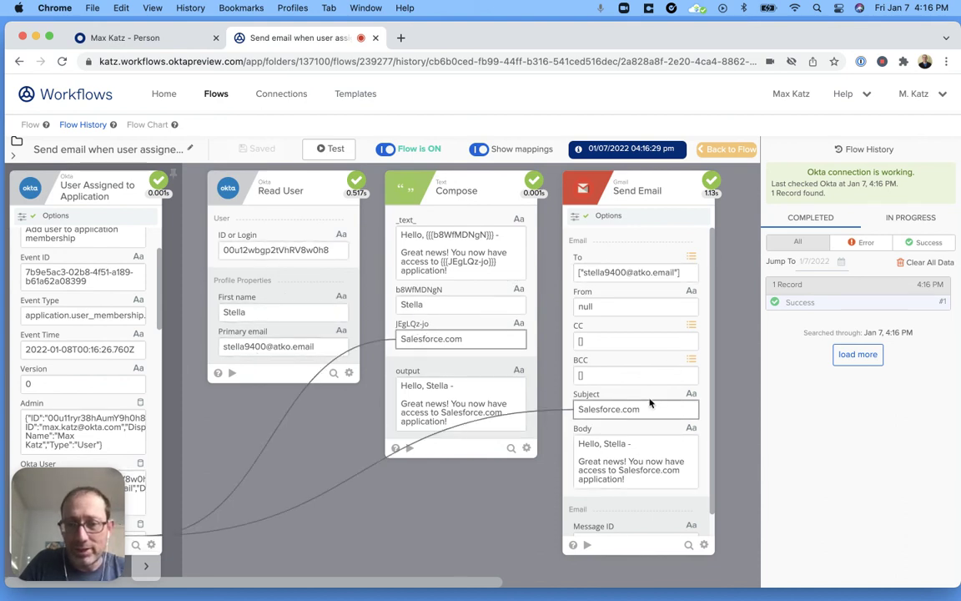
scroll(609, 457, down, 1)
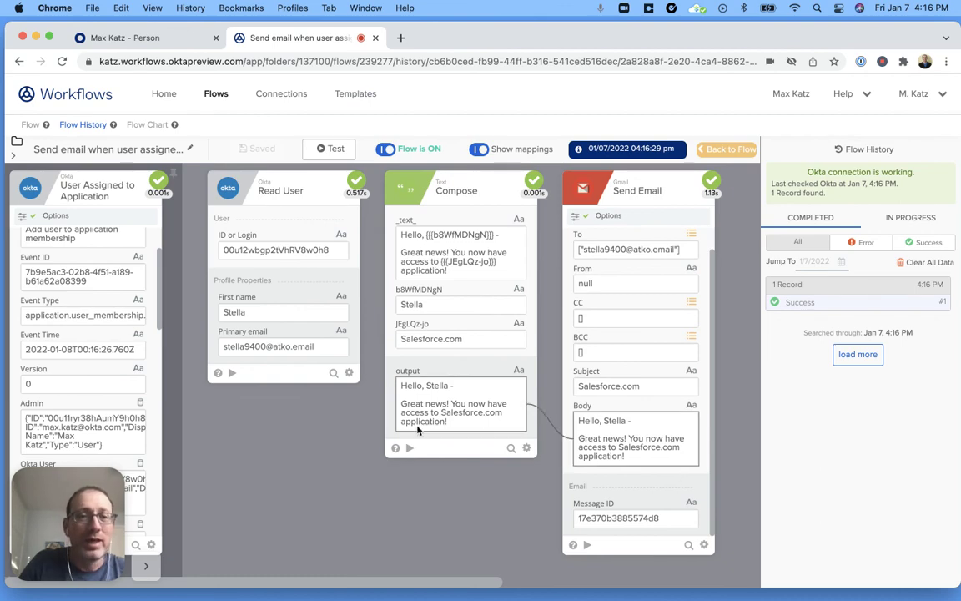
Switch to Firefox, refresh the test user's ATKO.email inbox and read the Salesforce.com message
key(ctrl+Up)
click(247, 213)
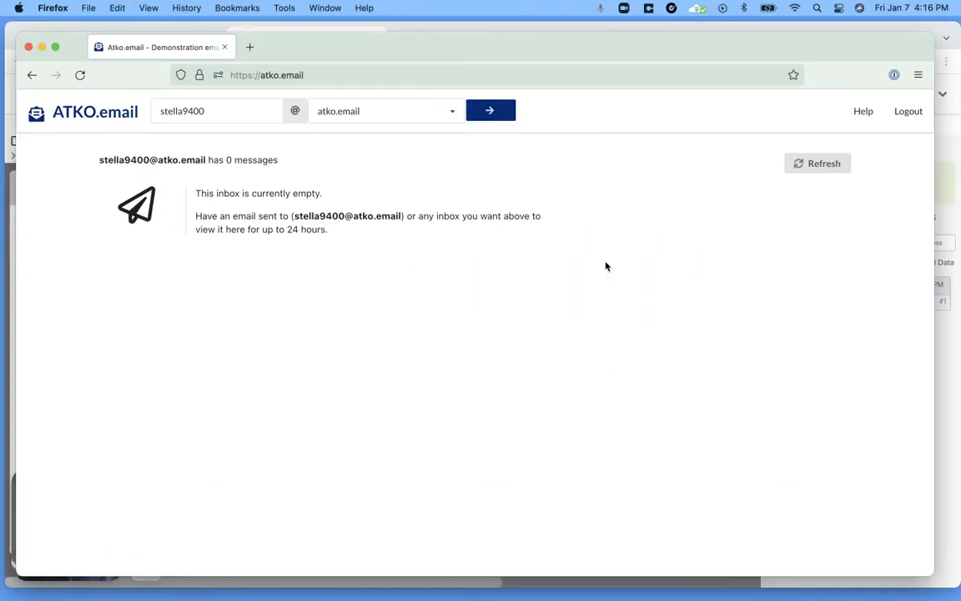
click(825, 164)
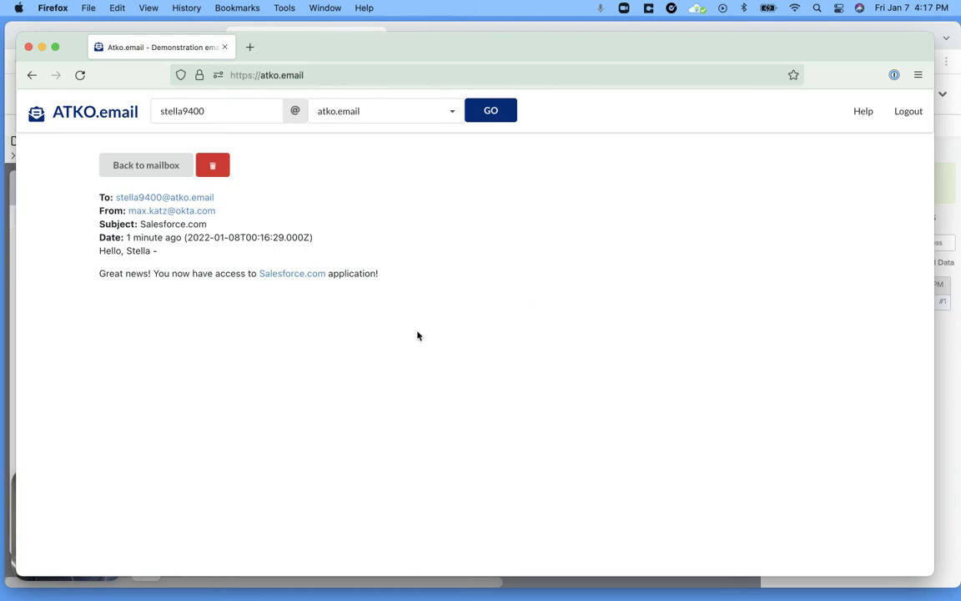
Switch back to Chrome and return from the run's details to the flow editor
key(ctrl+Up)
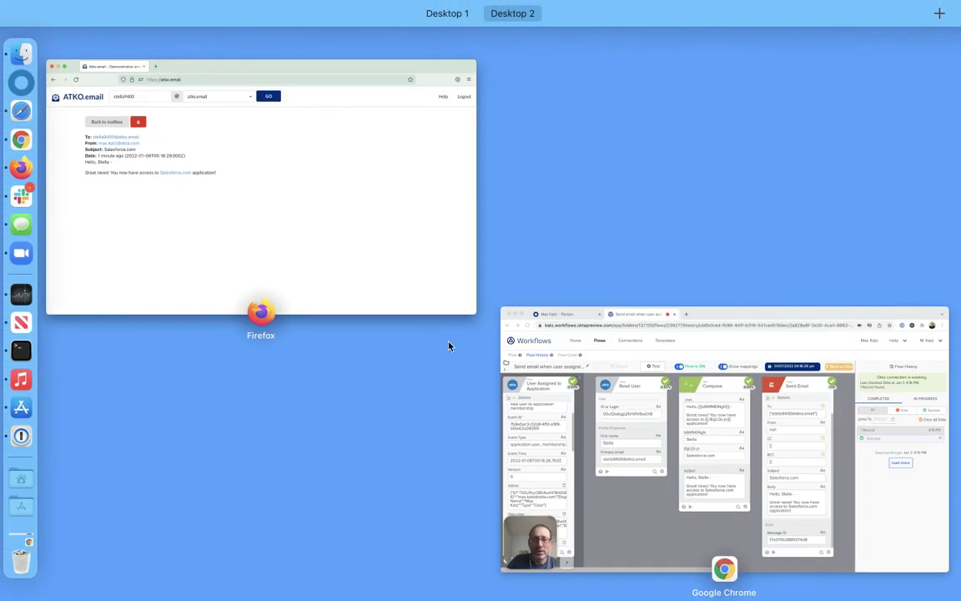
click(534, 359)
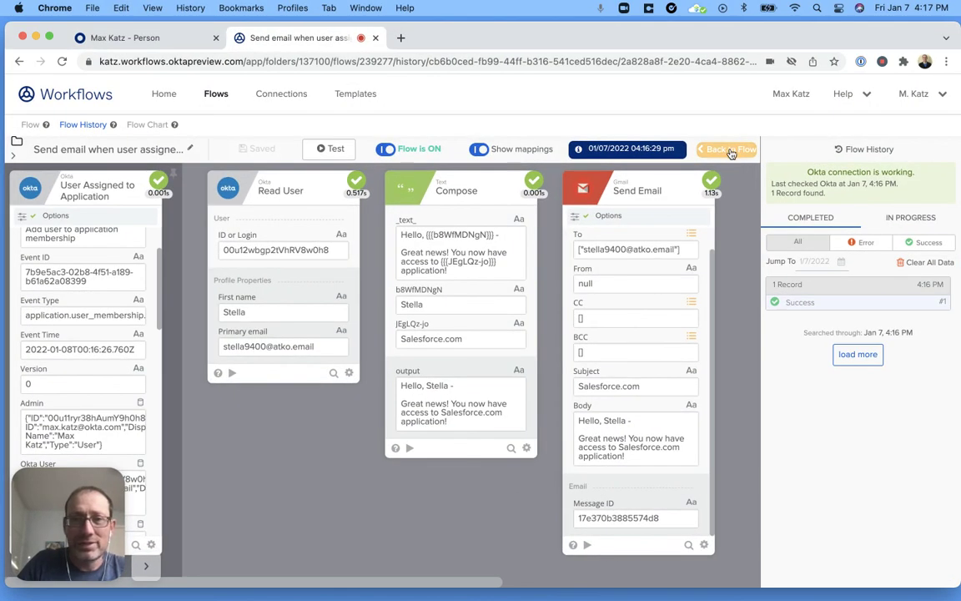
click(728, 150)
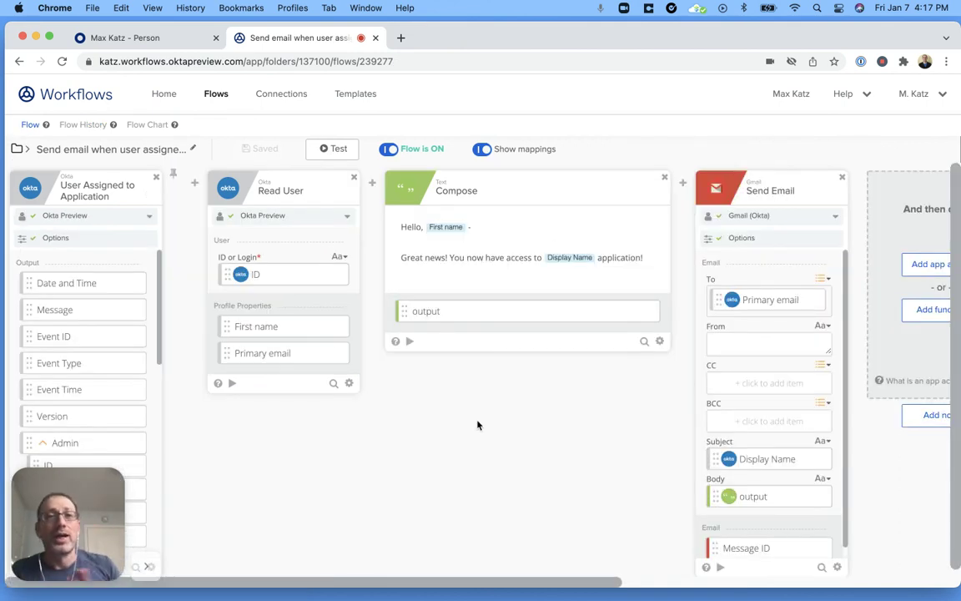